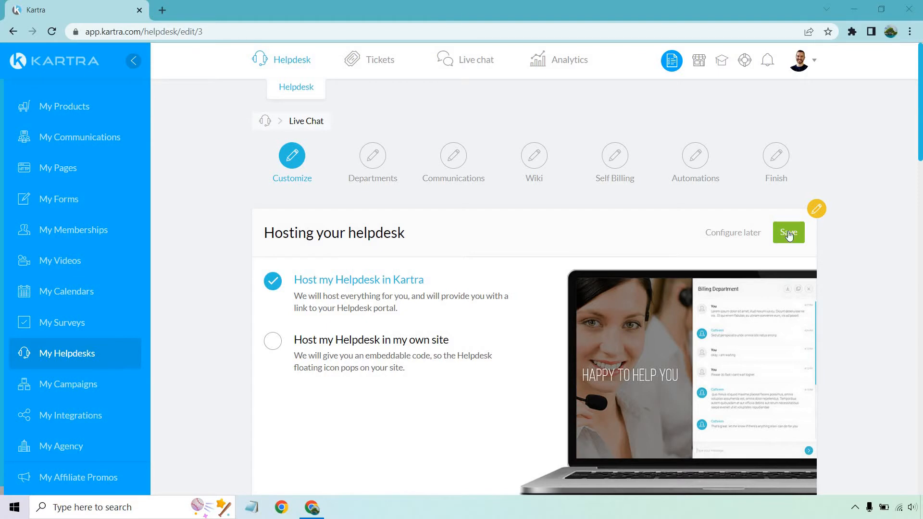
- Save the helpdesk hosting setting with the helpdesk hosted in Kartra
{"action": "scroll", "coordinate": [870, 264], "scroll_direction": "down", "scroll_amount": 1}
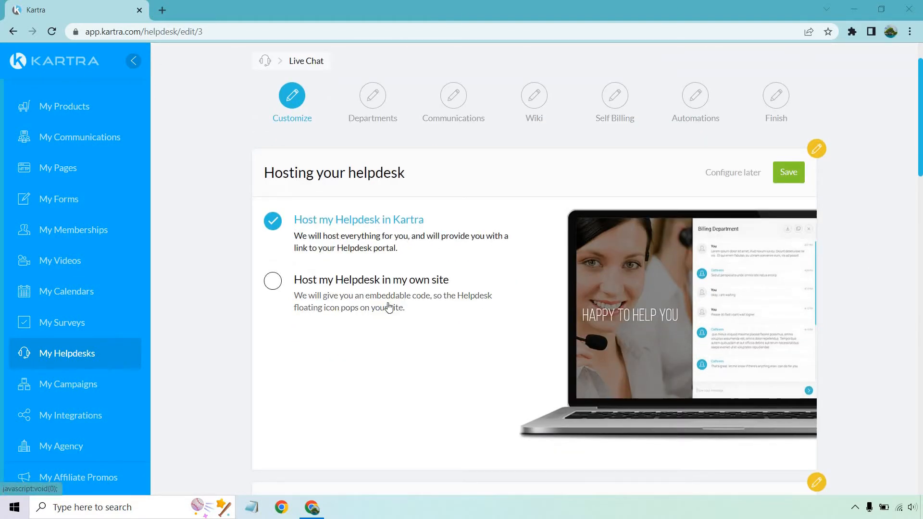
{"action": "scroll", "coordinate": [457, 236], "scroll_direction": "up", "scroll_amount": 1}
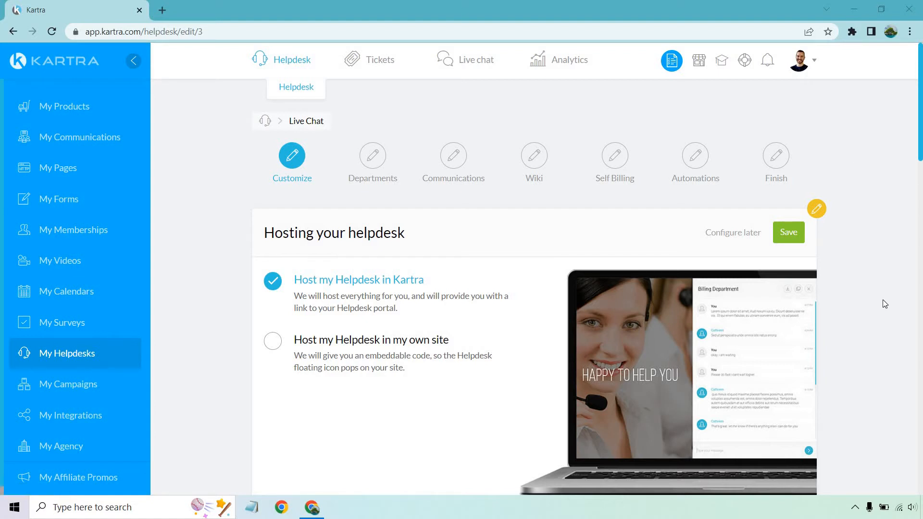
{"action": "left_click", "coordinate": [788, 232]}
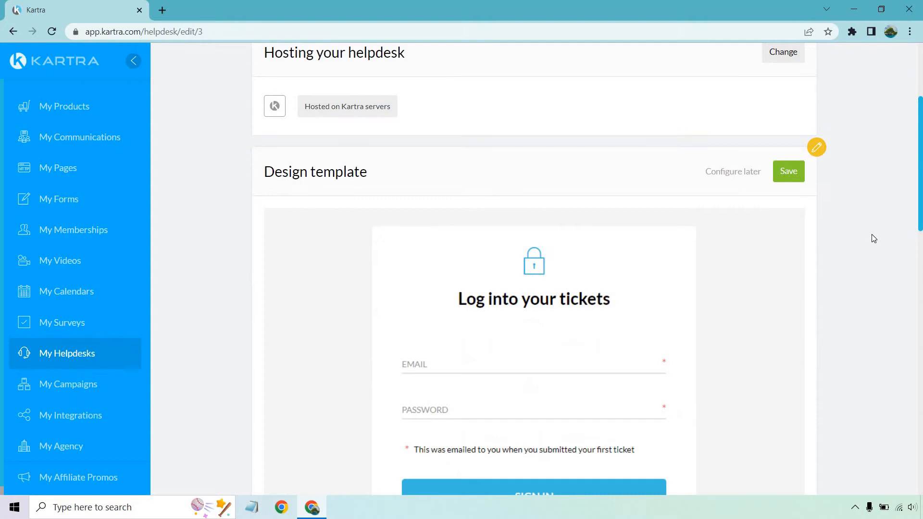
- Choose the login design template with the Green theme color and save the design template section
{"action": "scroll", "coordinate": [871, 235], "scroll_direction": "down", "scroll_amount": 4}
{"action": "scroll", "coordinate": [673, 298], "scroll_direction": "up", "scroll_amount": 1}
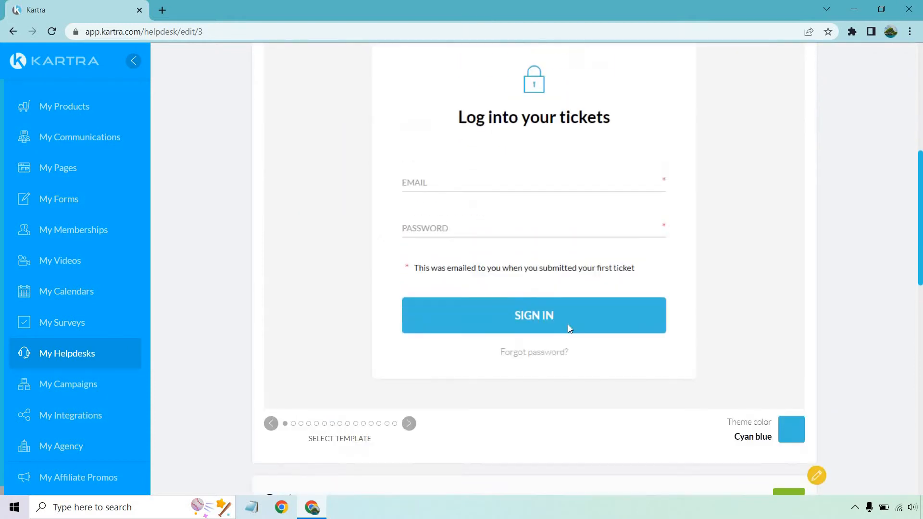
{"action": "left_click", "coordinate": [409, 424]}
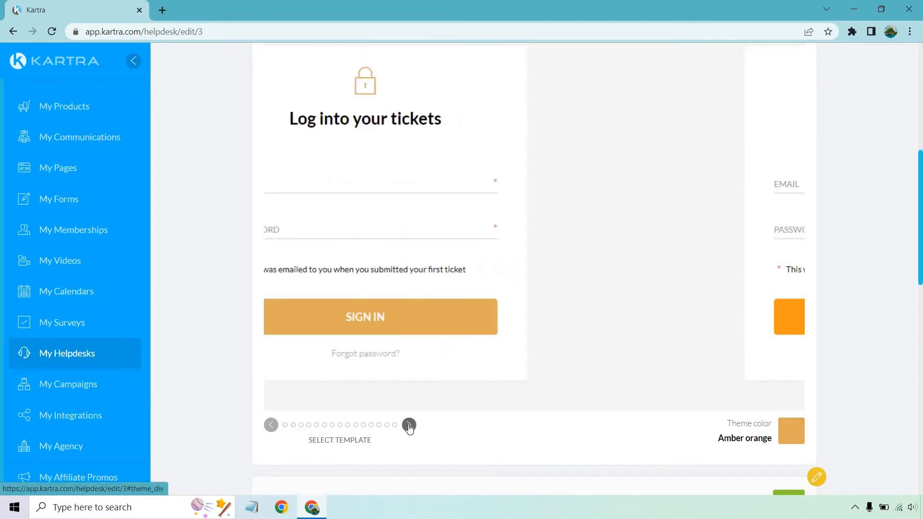
{"action": "left_click", "coordinate": [409, 425]}
{"action": "left_click", "coordinate": [409, 425]}
{"action": "left_click", "coordinate": [409, 425]}
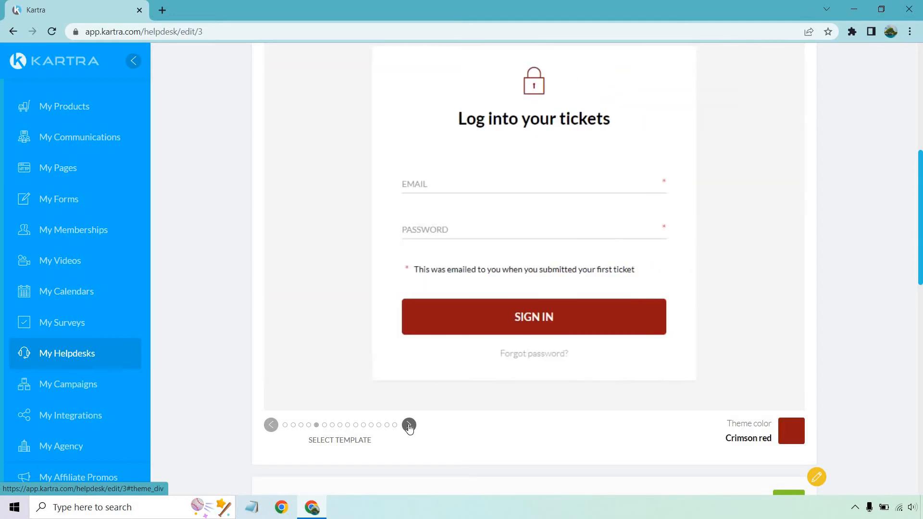
{"action": "left_click", "coordinate": [409, 425]}
{"action": "scroll", "coordinate": [679, 259], "scroll_direction": "up", "scroll_amount": 4}
{"action": "left_click", "coordinate": [788, 171]}
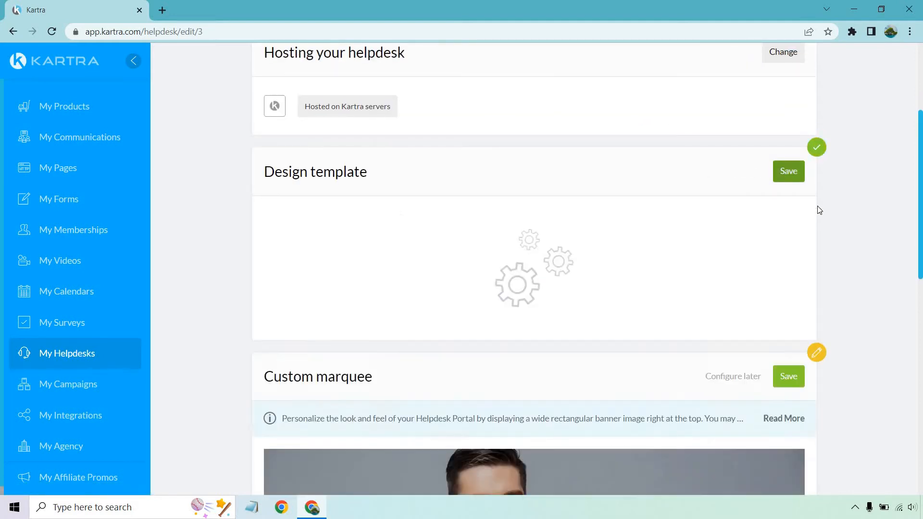
- Set the custom marquee text to "LIVE CHAT HELP"
{"action": "scroll", "coordinate": [849, 247], "scroll_direction": "down", "scroll_amount": 7}
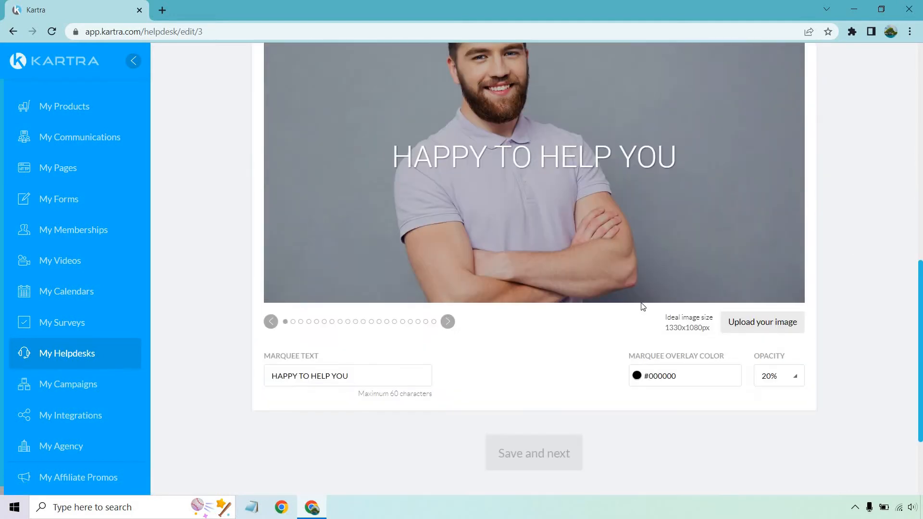
{"action": "triple_click", "coordinate": [334, 377]}
{"action": "type", "text": "LIVE CHAT HELP"}
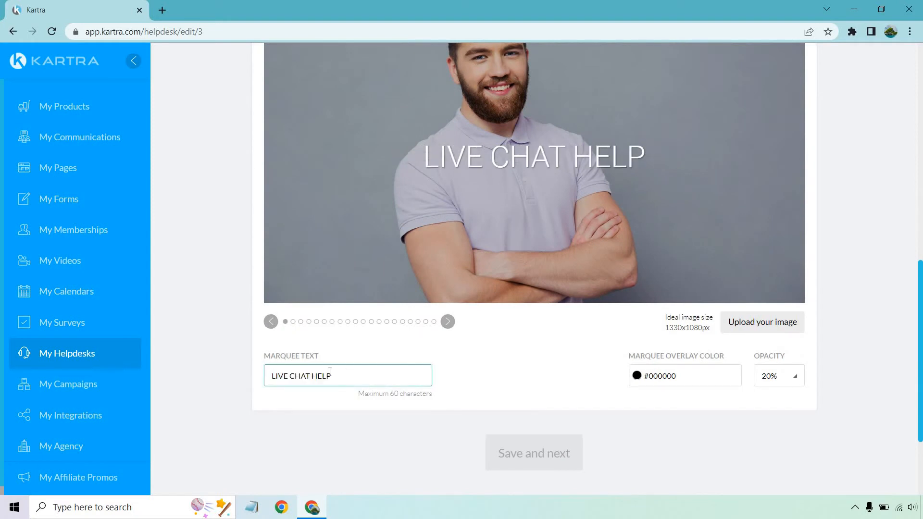
- Choose the marquee image of the woman working on a laptop by a brick wall, save the marquee, and continue to Departments
{"action": "left_click", "coordinate": [271, 325]}
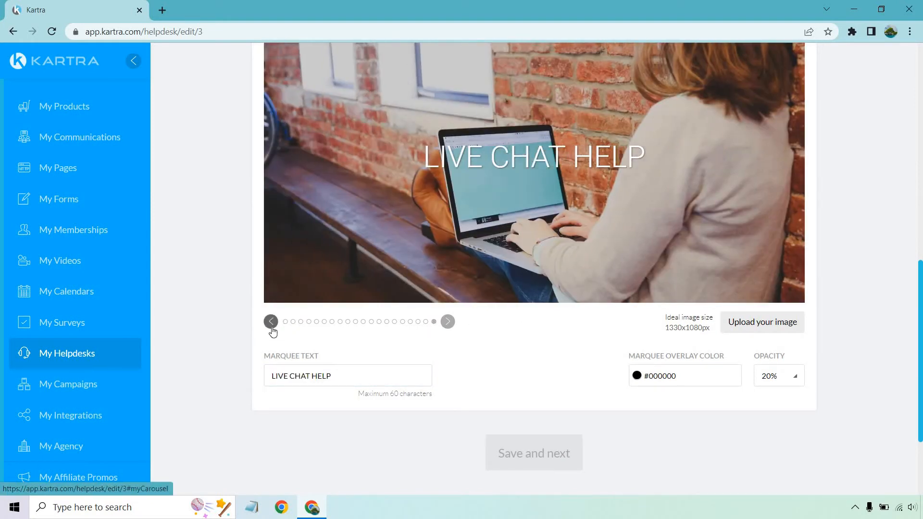
{"action": "left_click", "coordinate": [272, 325]}
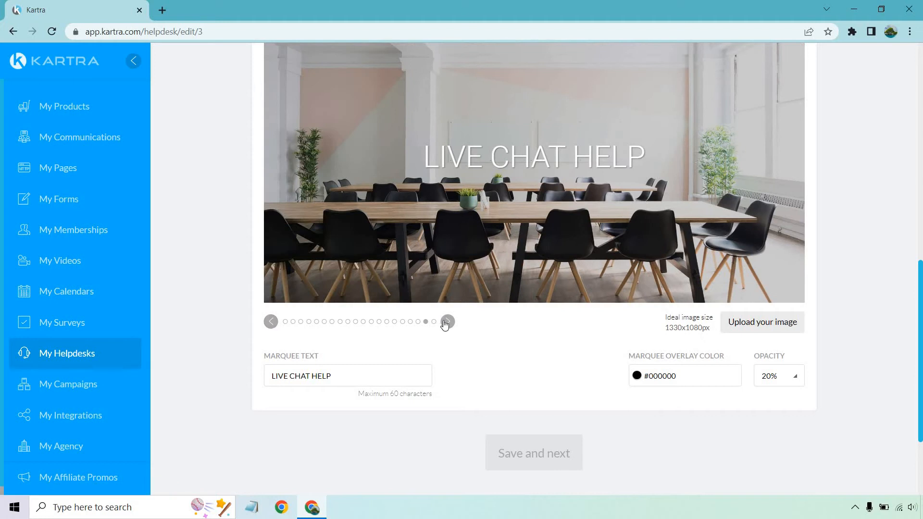
{"action": "left_click", "coordinate": [447, 322]}
{"action": "scroll", "coordinate": [490, 183], "scroll_direction": "up", "scroll_amount": 1}
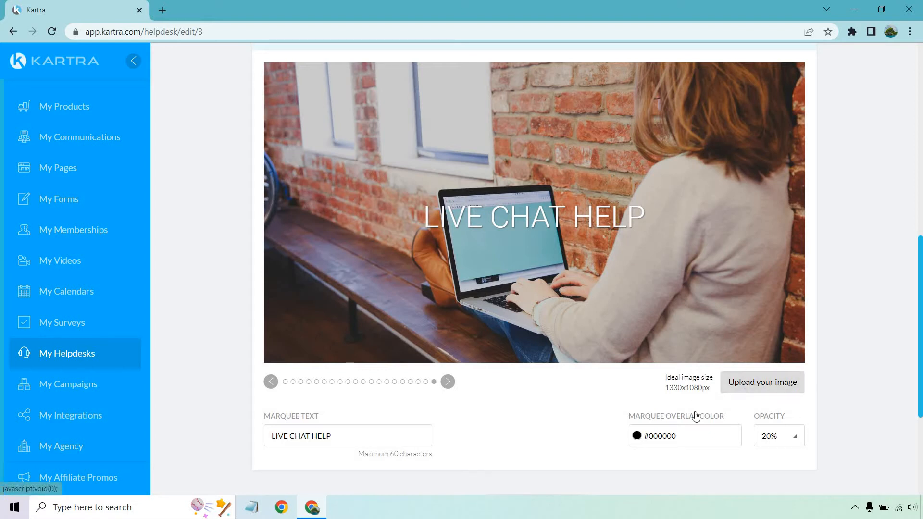
{"action": "scroll", "coordinate": [890, 298], "scroll_direction": "down", "scroll_amount": 3}
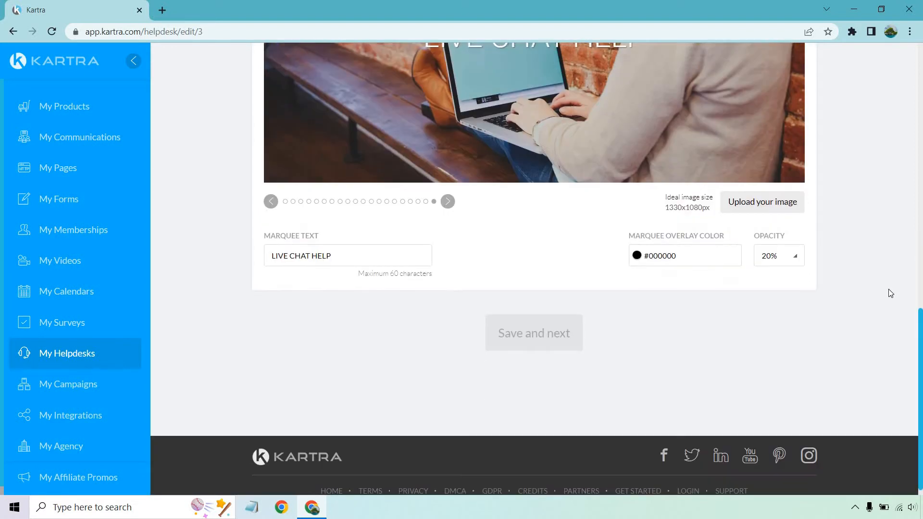
{"action": "scroll", "coordinate": [869, 229], "scroll_direction": "up", "scroll_amount": 5}
{"action": "left_click", "coordinate": [795, 174]}
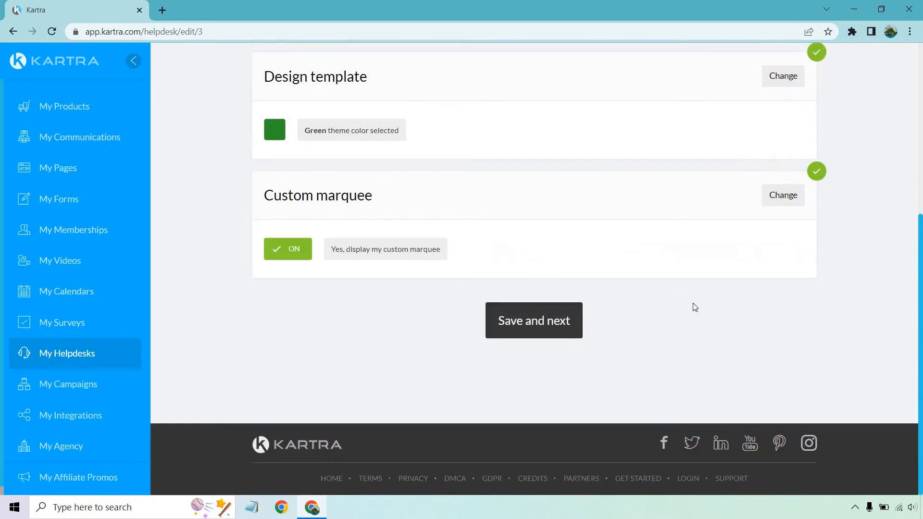
{"action": "left_click", "coordinate": [559, 323]}
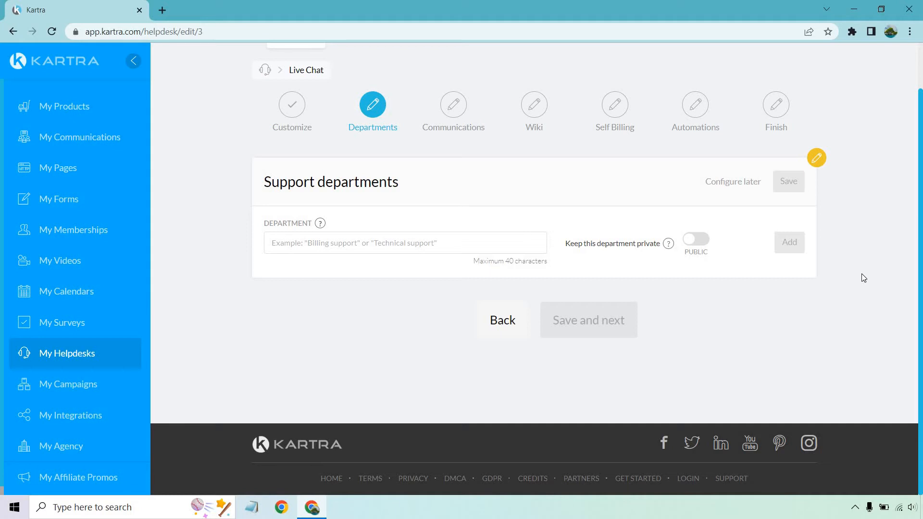
- Add two public support departments named "Billing Support" and "Technical Support"
{"action": "left_click", "coordinate": [411, 244]}
{"action": "type", "text": "Billing"}
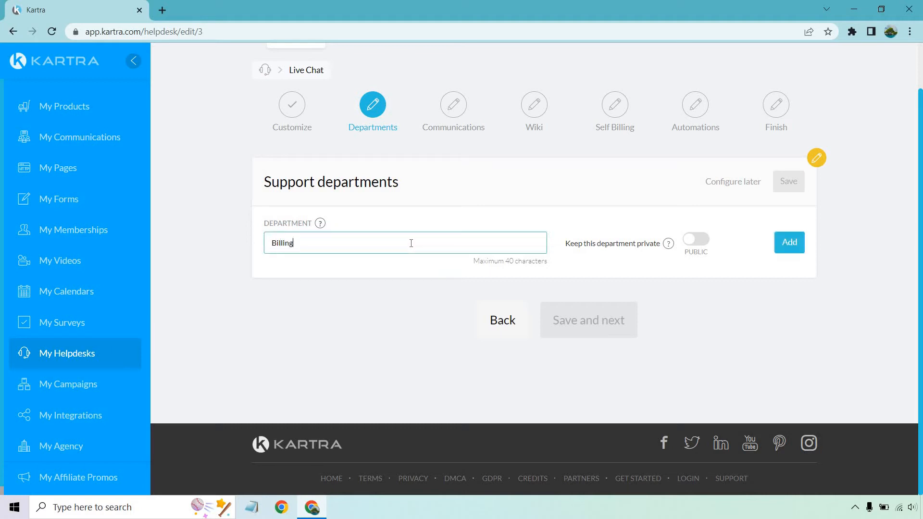
{"action": "type", "text": " Support"}
{"action": "left_click", "coordinate": [789, 242]}
{"action": "left_click", "coordinate": [435, 247]}
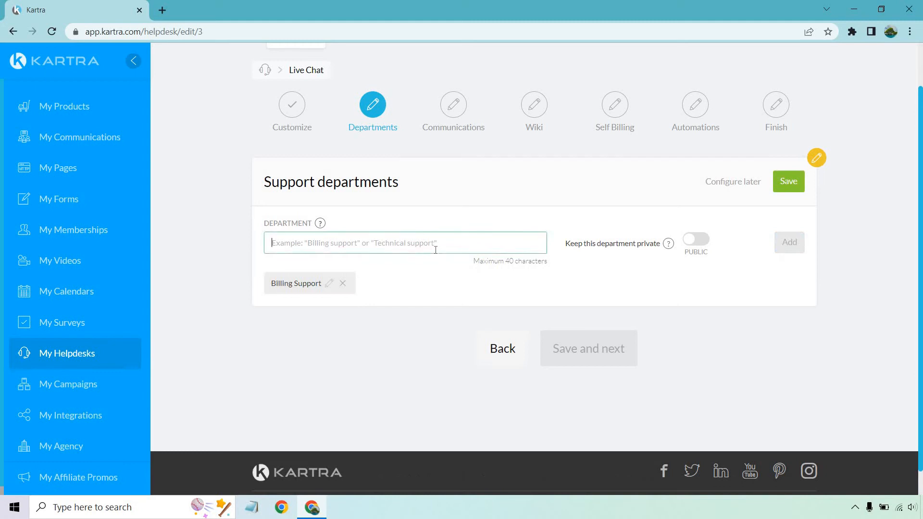
{"action": "type", "text": "Technical Support"}
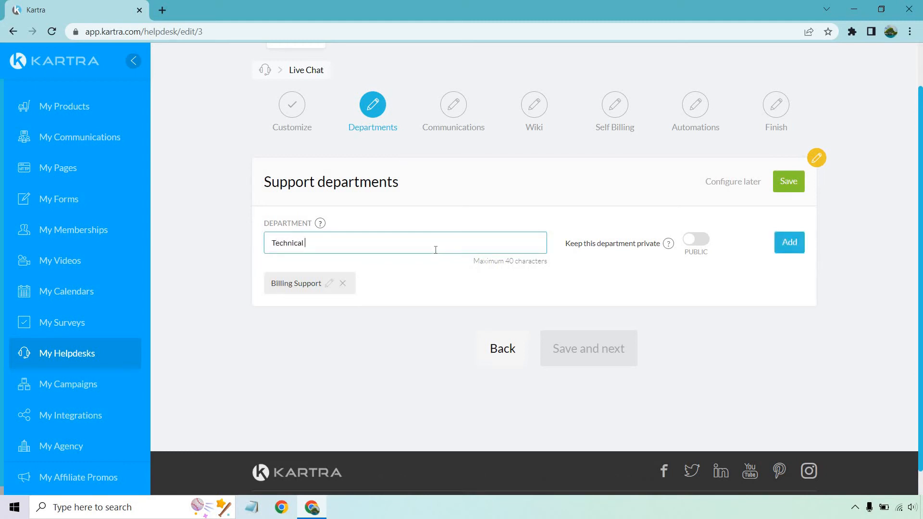
{"action": "left_click", "coordinate": [789, 242]}
- Add a public "Pre Sale Questions" department and save the support departments
{"action": "left_click", "coordinate": [378, 241]}
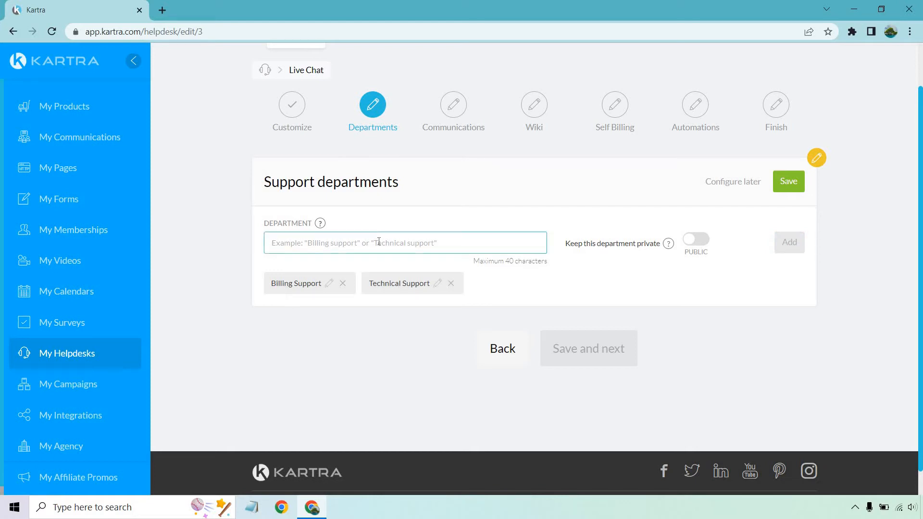
{"action": "type", "text": "Pre Sale Q"}
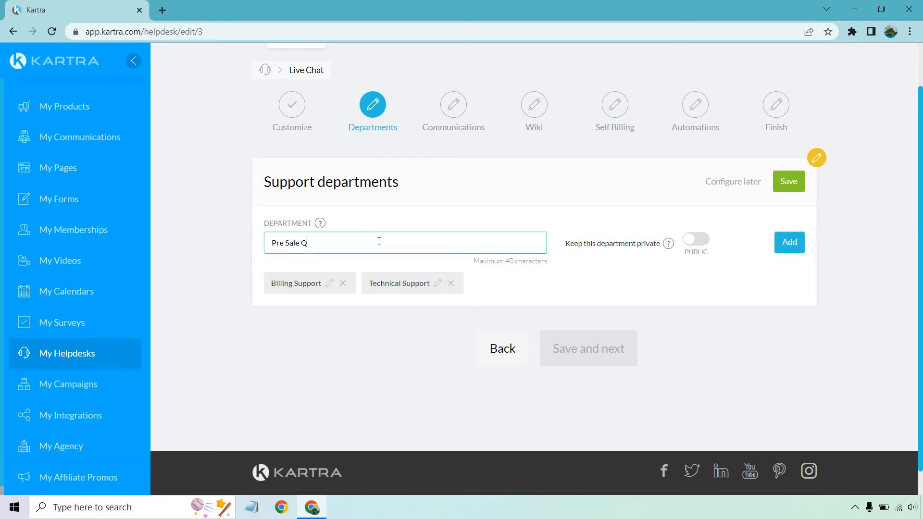
{"action": "type", "text": "uestions"}
{"action": "left_click", "coordinate": [785, 241]}
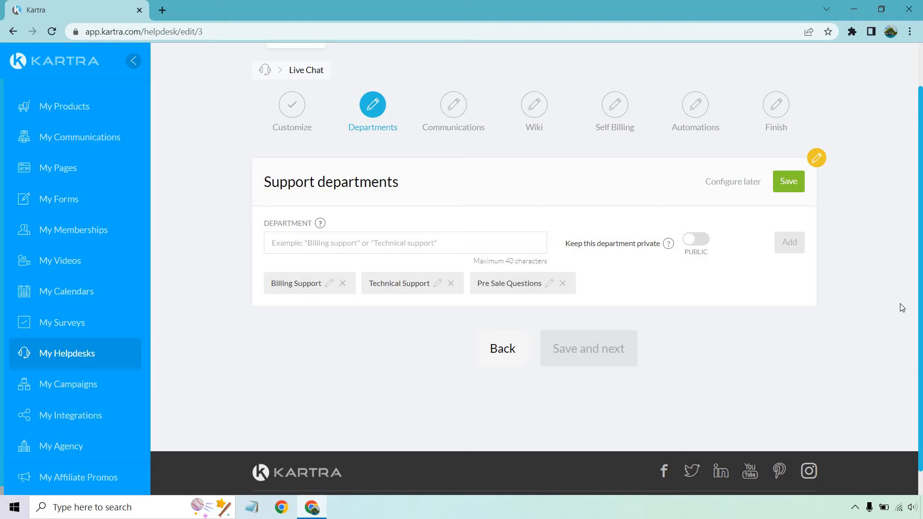
{"action": "left_click", "coordinate": [788, 185]}
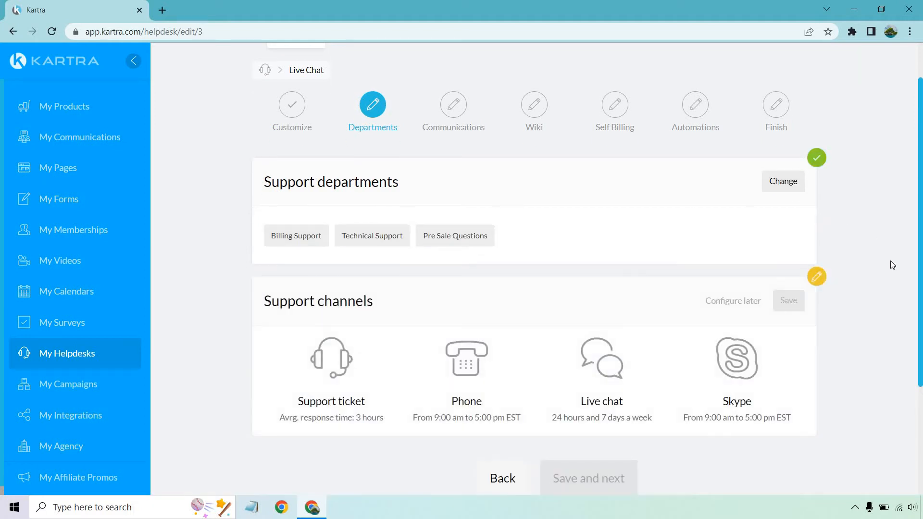
- Activate the Live chat support channel with the tag line "24 hours and 7 days a week", save it, and continue to Communications
{"action": "scroll", "coordinate": [891, 260], "scroll_direction": "down", "scroll_amount": 1}
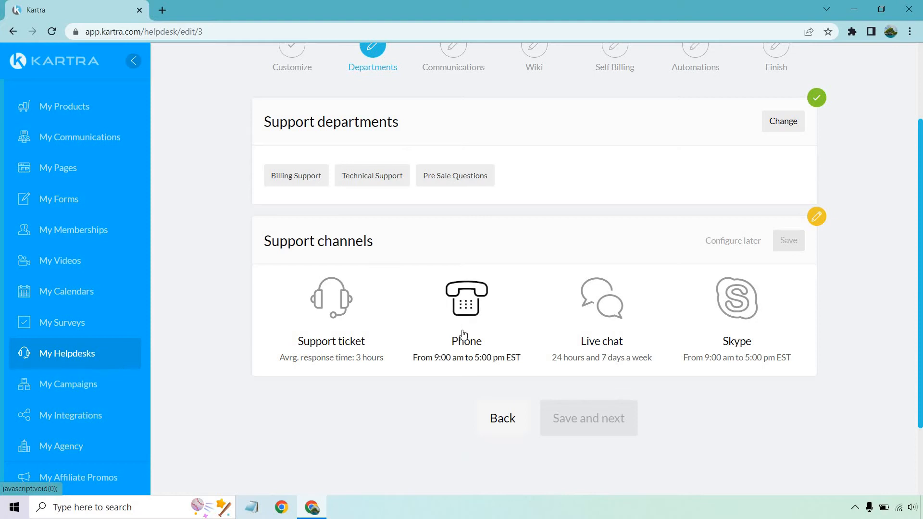
{"action": "left_click", "coordinate": [637, 305]}
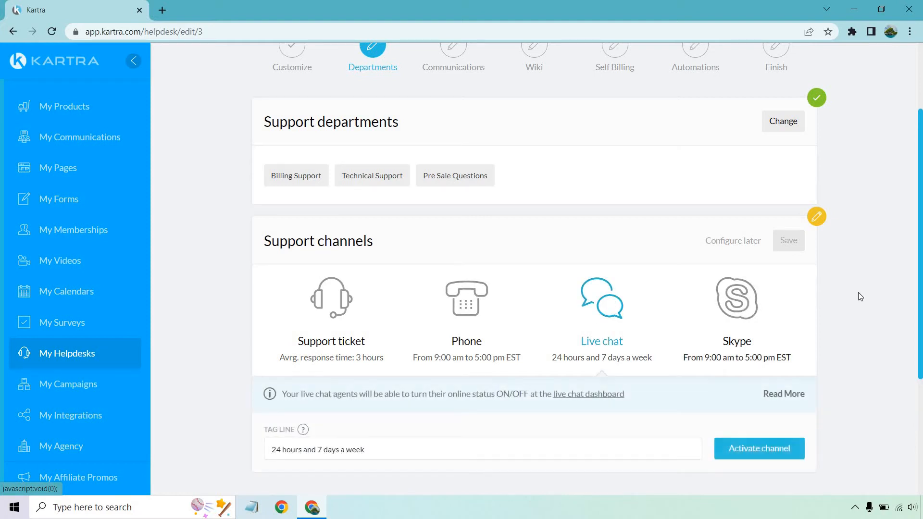
{"action": "scroll", "coordinate": [861, 298], "scroll_direction": "down", "scroll_amount": 2}
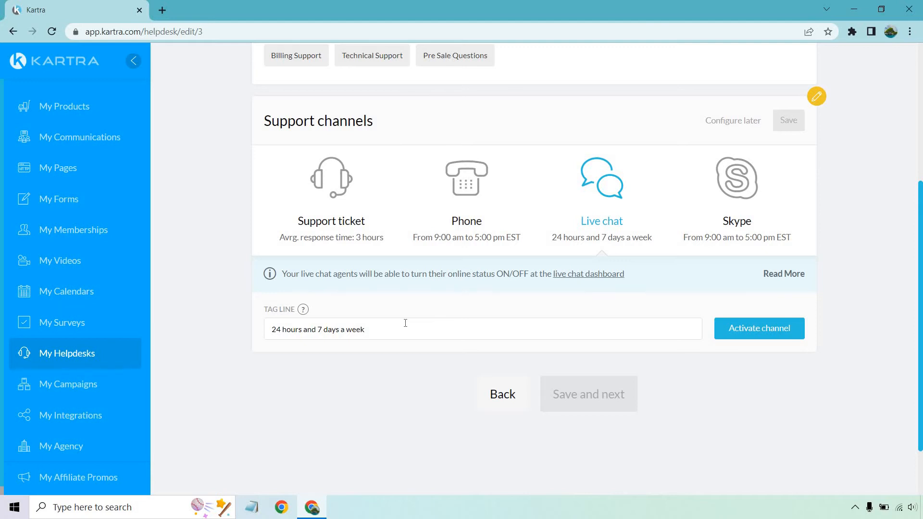
{"action": "left_click", "coordinate": [764, 333]}
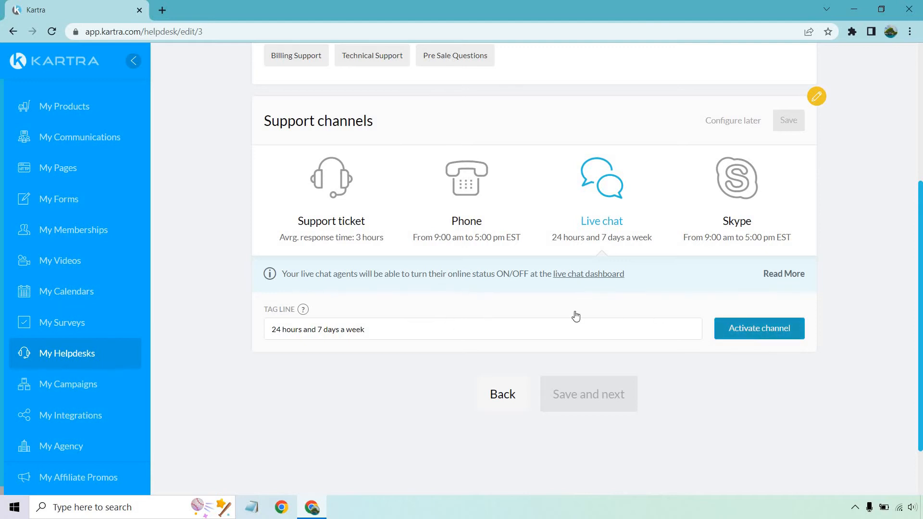
{"action": "left_click", "coordinate": [731, 327]}
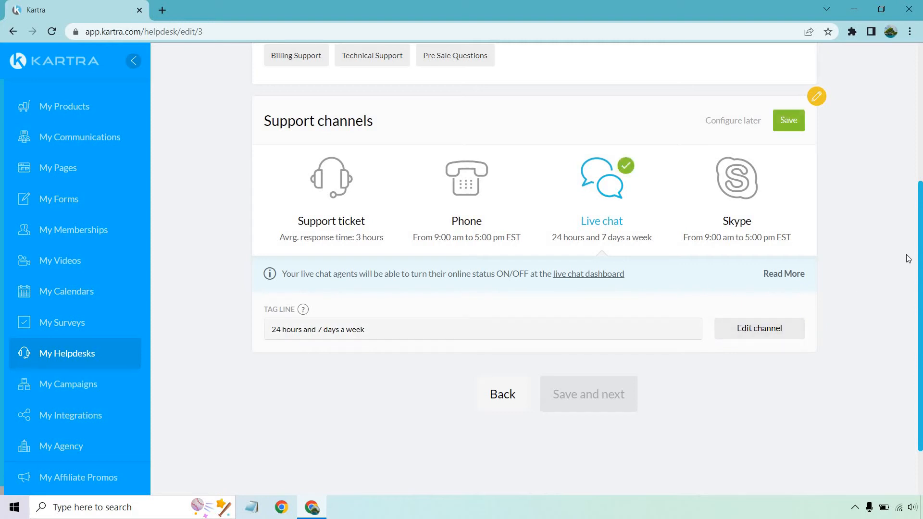
{"action": "left_click", "coordinate": [791, 126]}
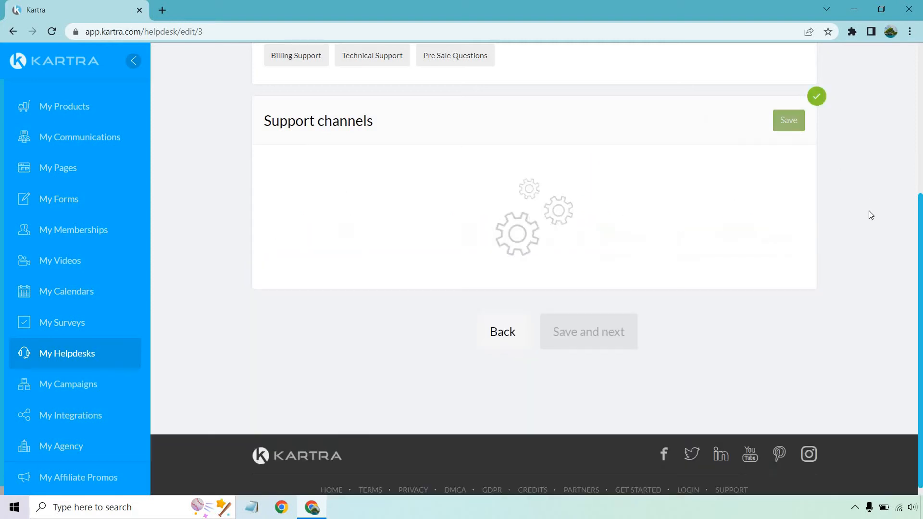
{"action": "left_click", "coordinate": [622, 326]}
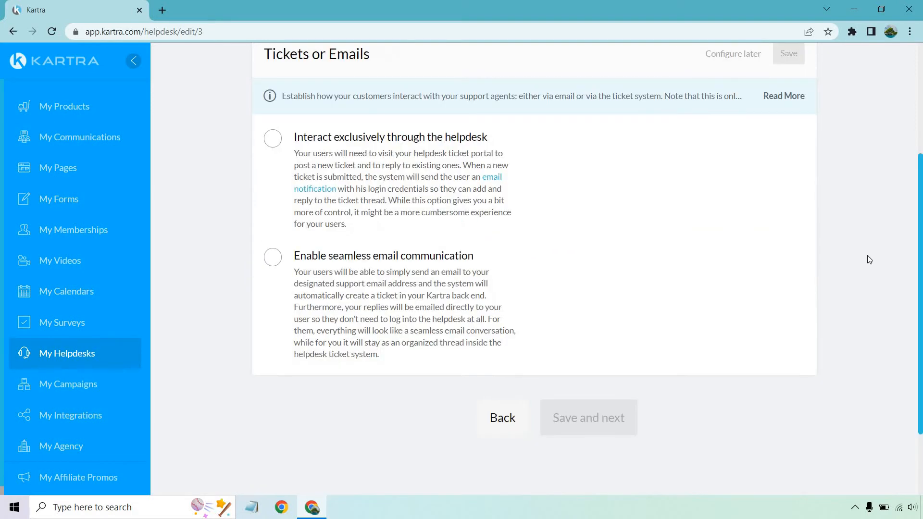
- Set customer communication to interact exclusively through the helpdesk, save it, and continue to the Wiki stage
{"action": "scroll", "coordinate": [867, 260], "scroll_direction": "down", "scroll_amount": 1}
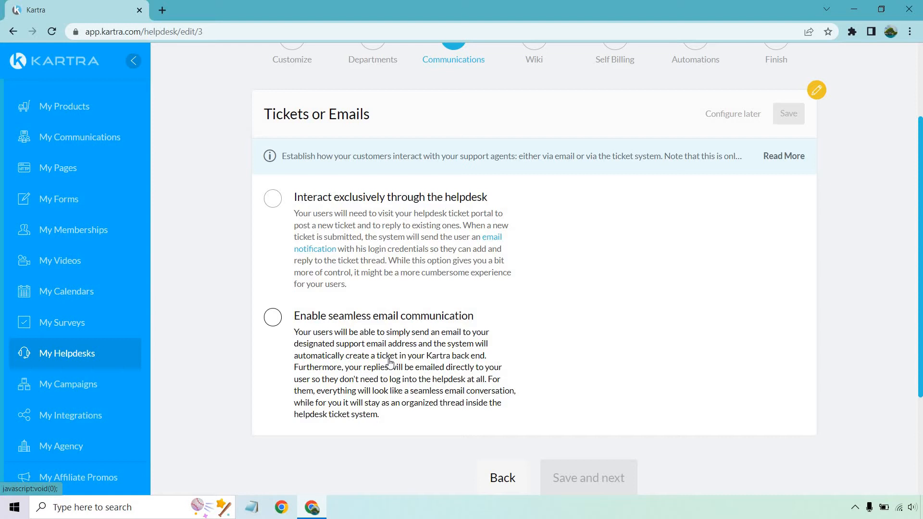
{"action": "left_click", "coordinate": [272, 199]}
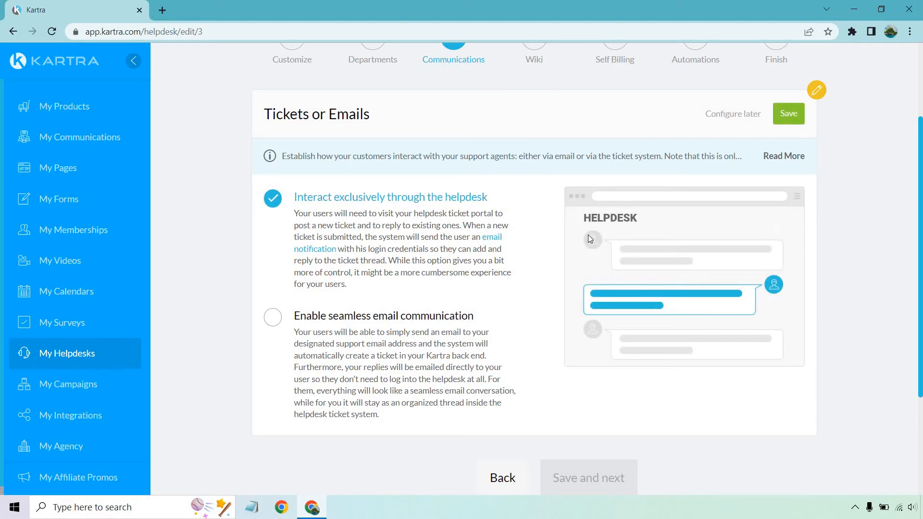
{"action": "scroll", "coordinate": [590, 239], "scroll_direction": "up", "scroll_amount": 2}
{"action": "left_click", "coordinate": [785, 174]}
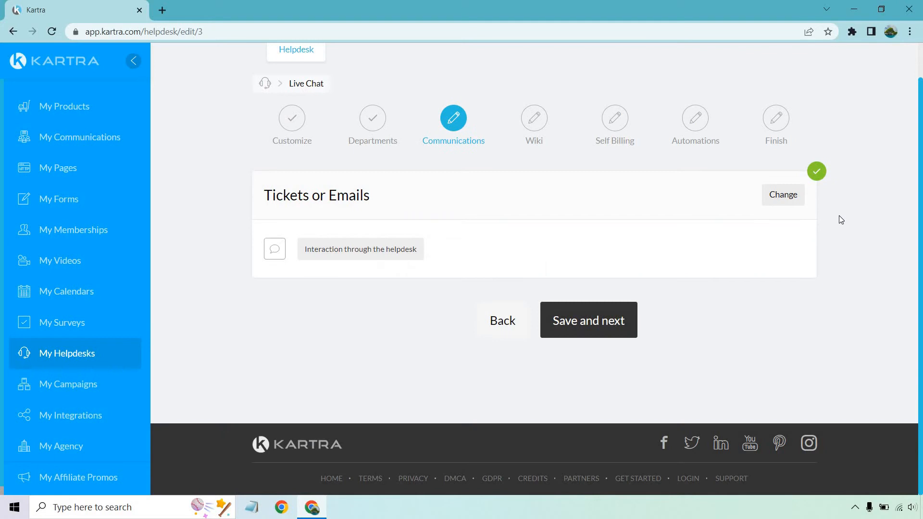
{"action": "left_click", "coordinate": [580, 323]}
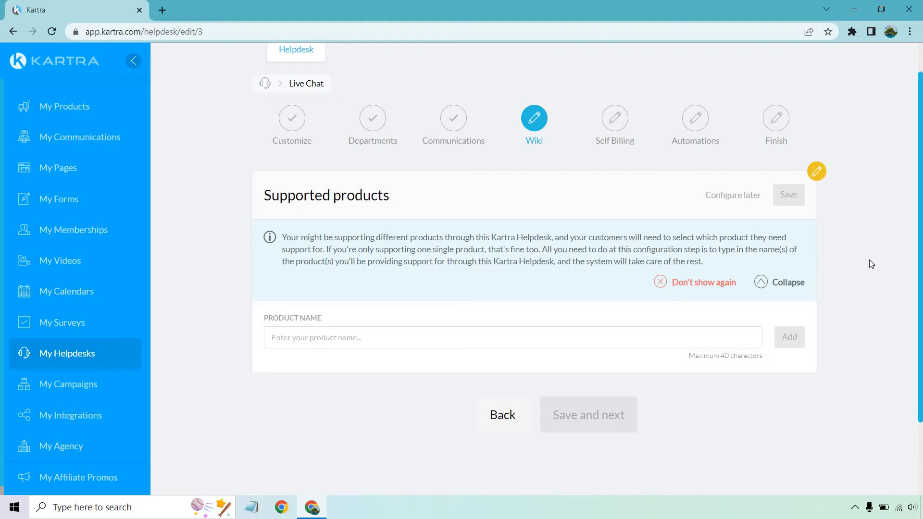
- Add "Product XYZ" as a supported product of the helpdesk and save the supported products
{"action": "left_click", "coordinate": [412, 331]}
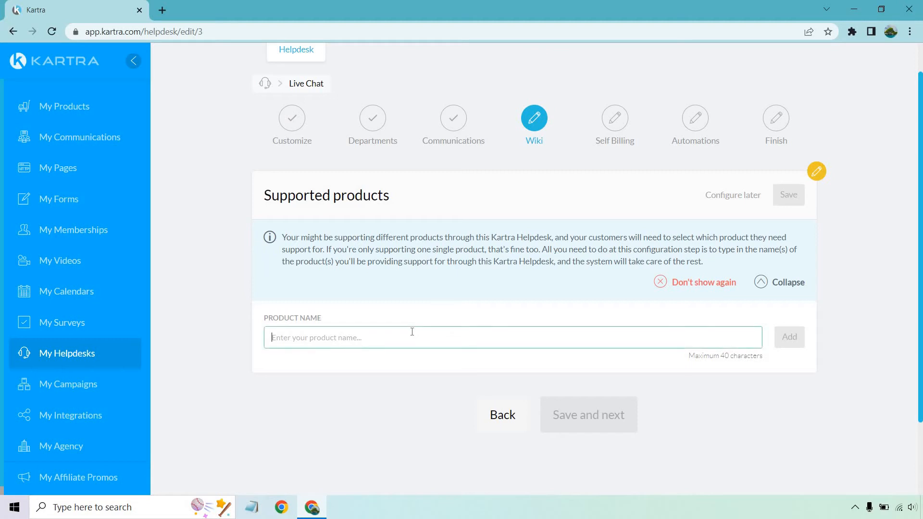
{"action": "type", "text": "Product XYZ"}
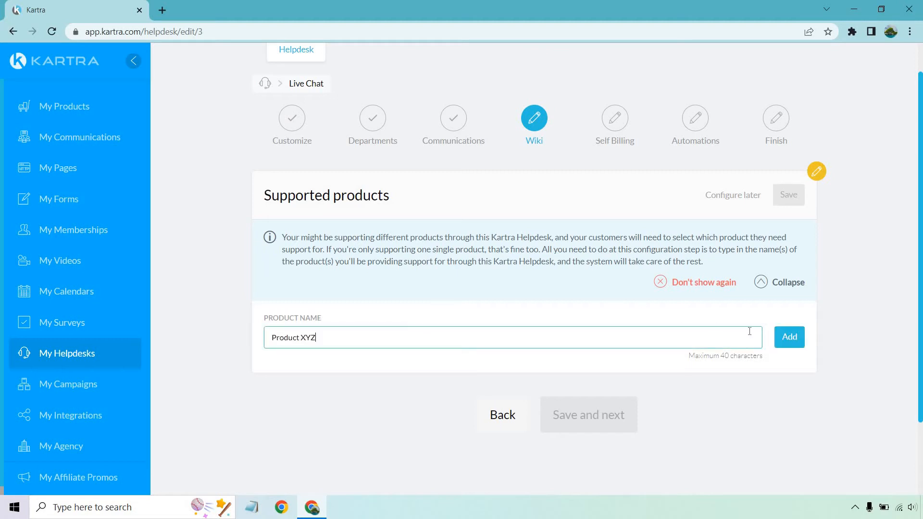
{"action": "left_click", "coordinate": [789, 336]}
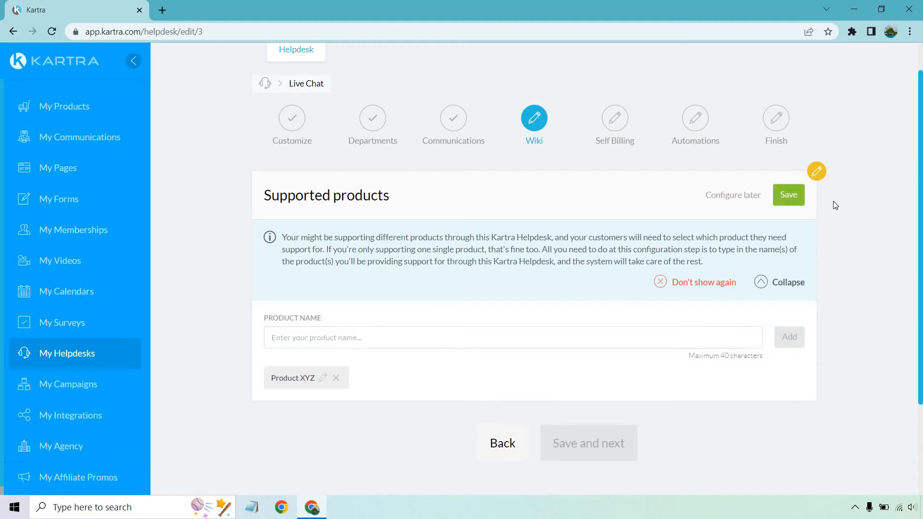
{"action": "left_click", "coordinate": [788, 195]}
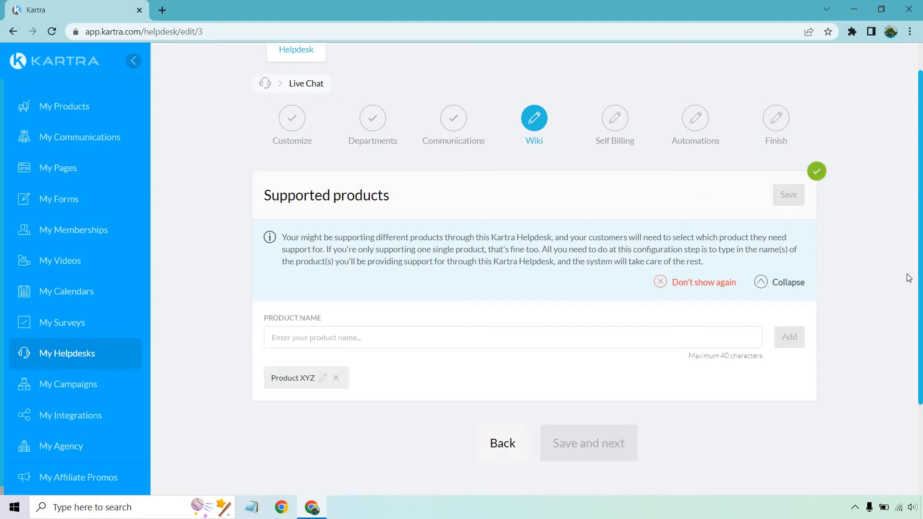
- Save the support Wiki setting as "Don't create a wiki knowledge base" and continue to Self Billing
{"action": "scroll", "coordinate": [883, 249], "scroll_direction": "down", "scroll_amount": 1}
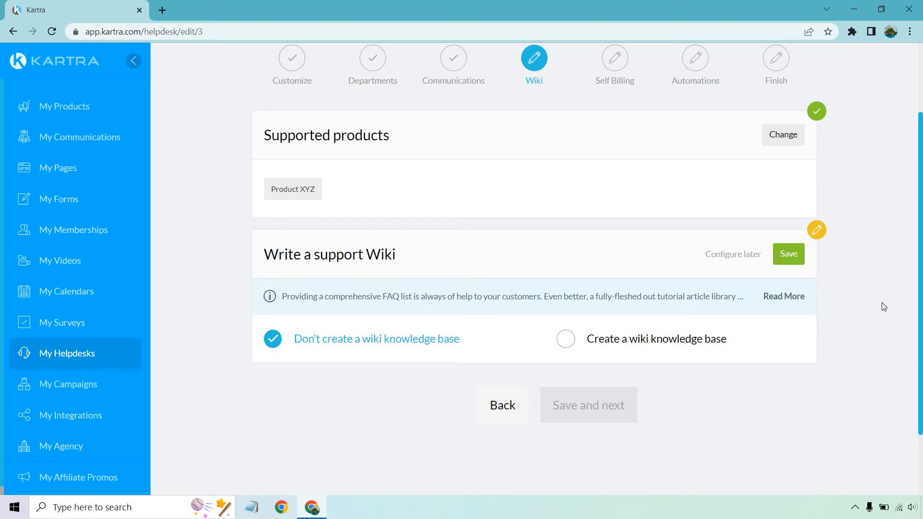
{"action": "left_click", "coordinate": [788, 254]}
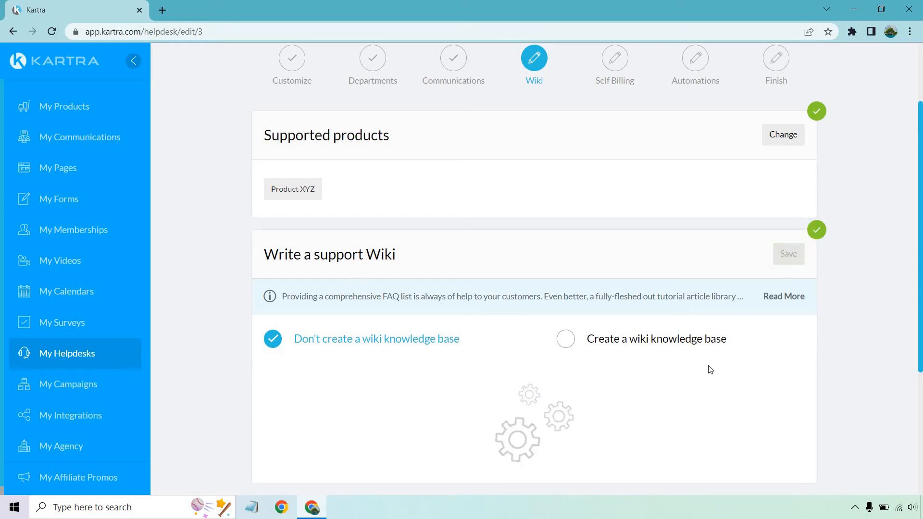
{"action": "left_click", "coordinate": [616, 385]}
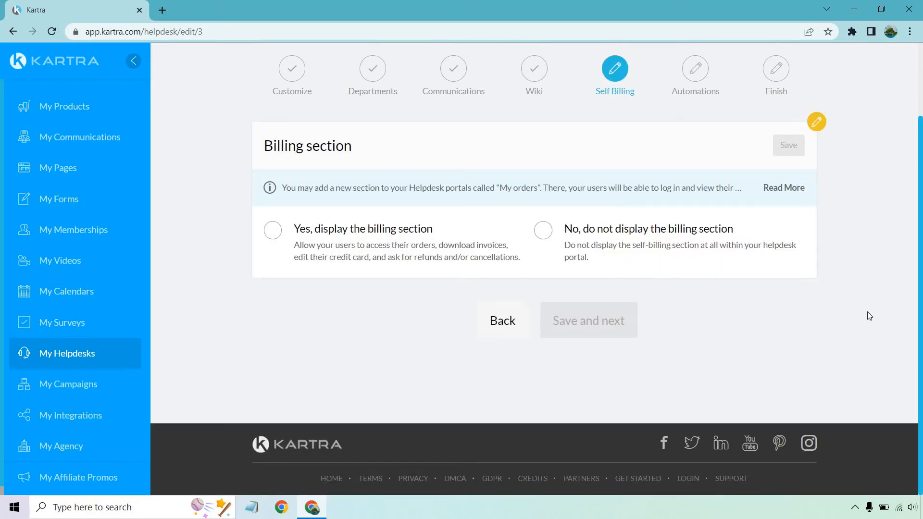
- Expand the billing section's explanation, choose to display the billing section, and save it
{"action": "left_click", "coordinate": [795, 188]}
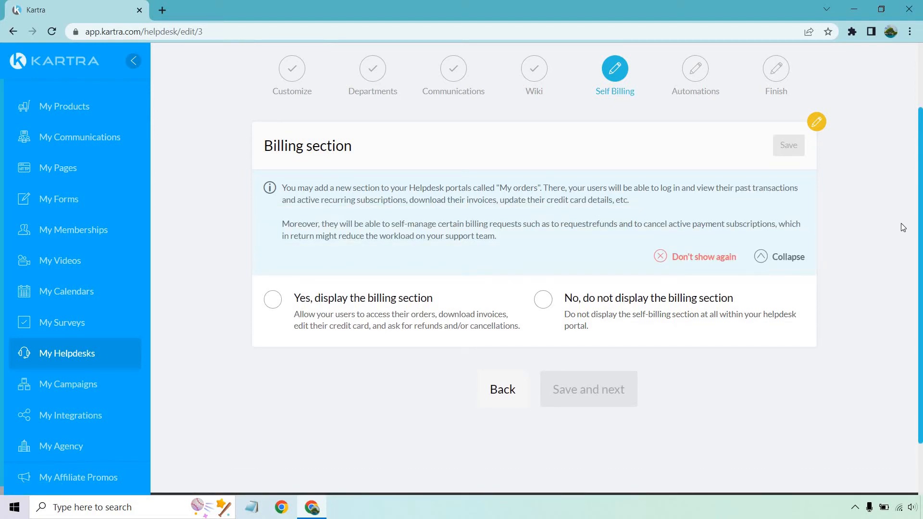
{"action": "left_click", "coordinate": [273, 299]}
{"action": "left_click", "coordinate": [785, 148]}
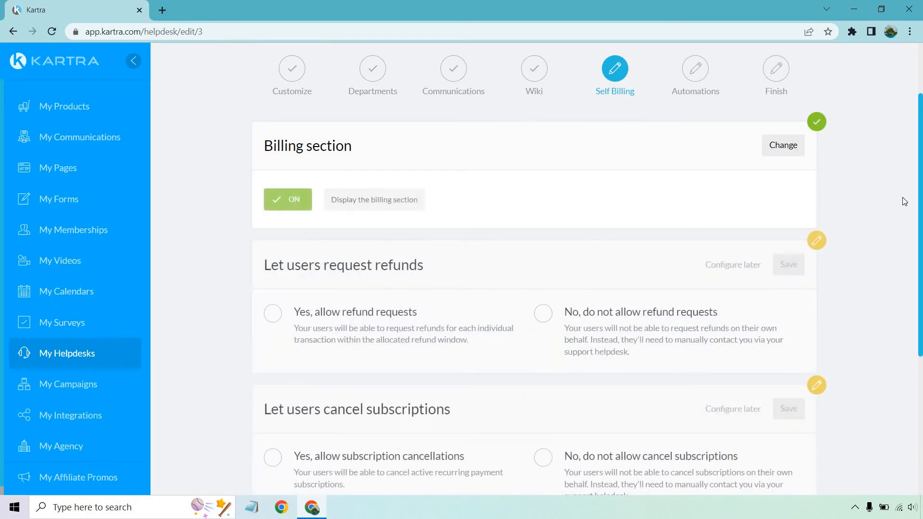
- Disallow refund requests, allow subscription cancellations with automatic execution, and save both settings
{"action": "scroll", "coordinate": [875, 205], "scroll_direction": "down", "scroll_amount": 3}
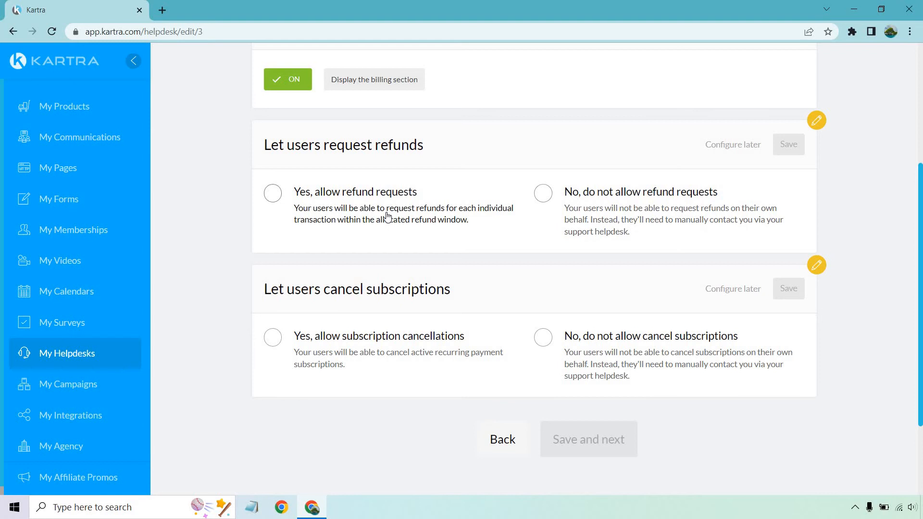
{"action": "left_click", "coordinate": [543, 192]}
{"action": "scroll", "coordinate": [477, 184], "scroll_direction": "down", "scroll_amount": 1}
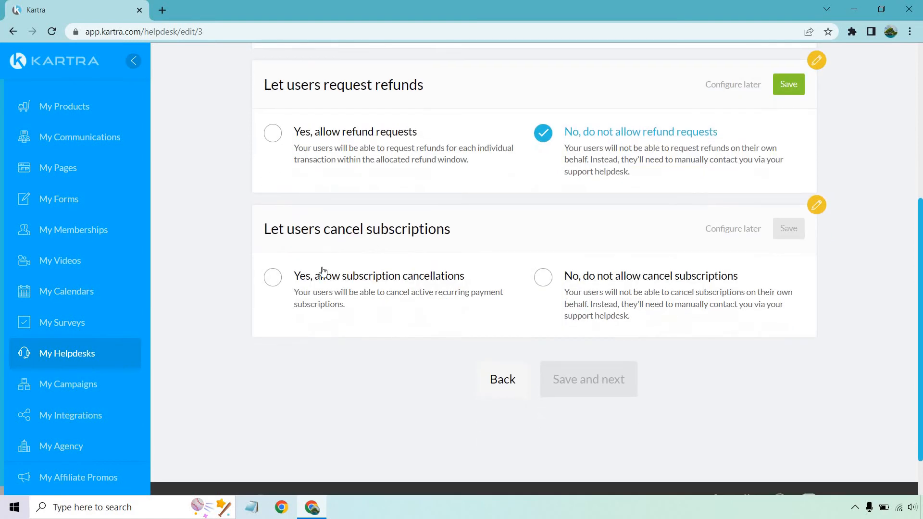
{"action": "left_click", "coordinate": [273, 277]}
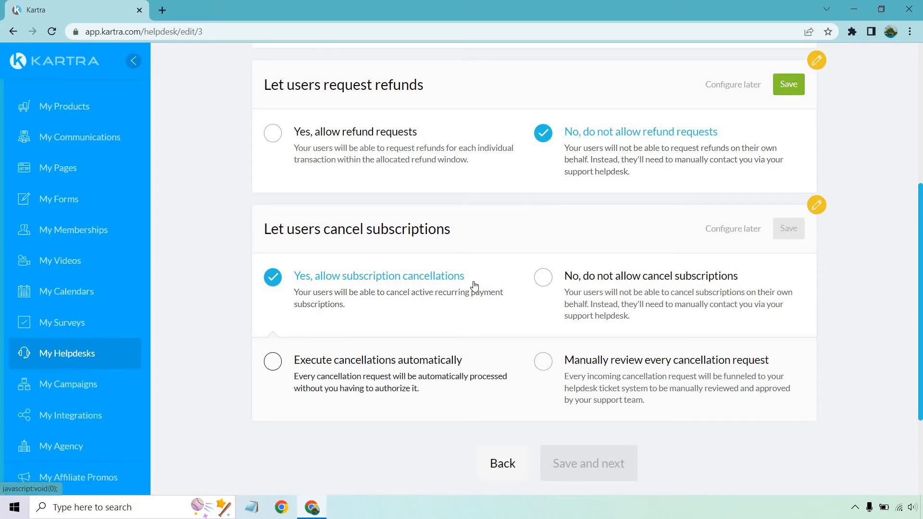
{"action": "left_click", "coordinate": [273, 361]}
{"action": "left_click", "coordinate": [788, 226]}
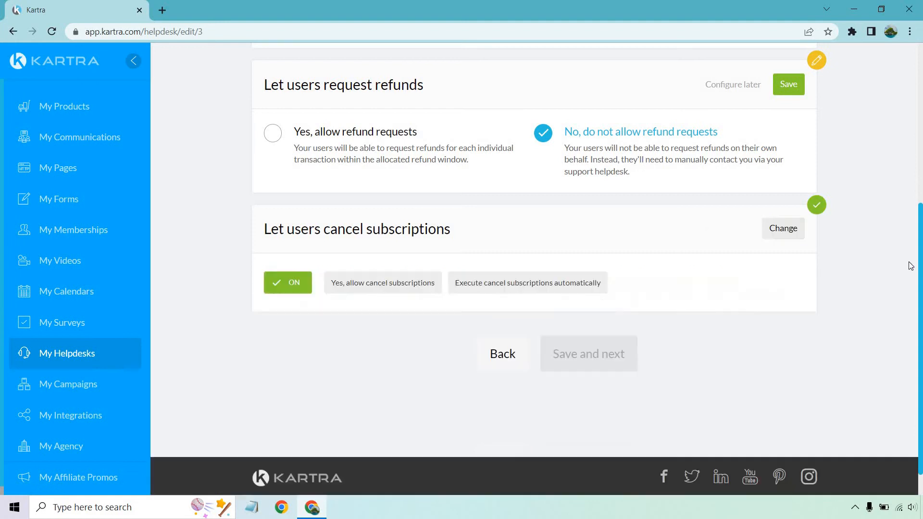
{"action": "left_click", "coordinate": [789, 205]}
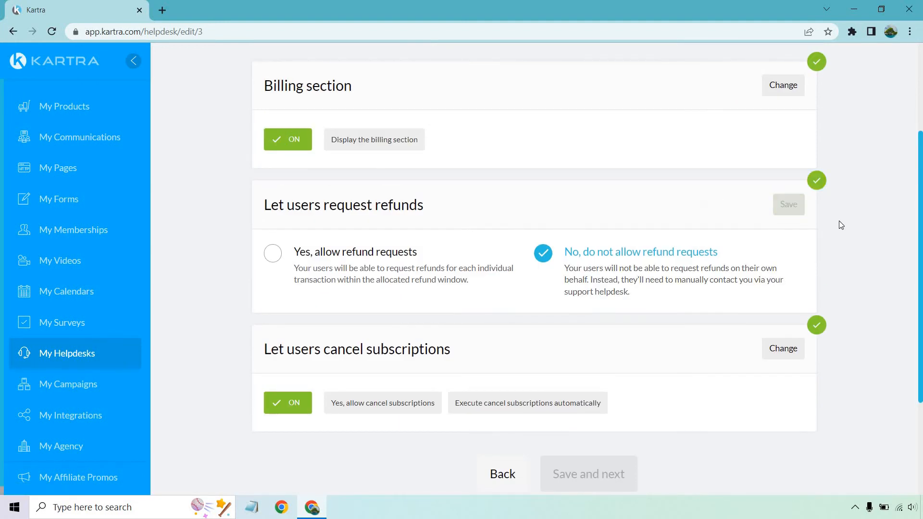
- Continue to Automations, save the choice not to capture helpdesk users as leads, and proceed to the Finish stage
{"action": "left_click", "coordinate": [592, 390]}
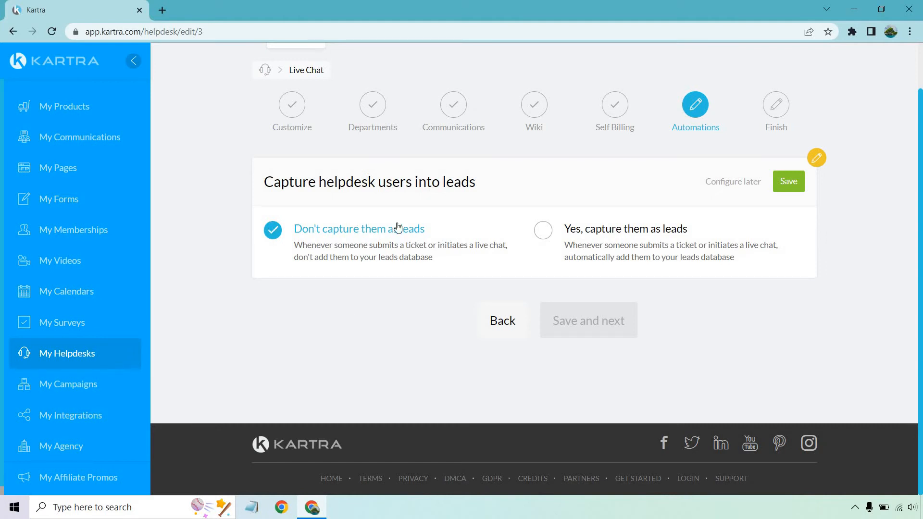
{"action": "left_click", "coordinate": [796, 189]}
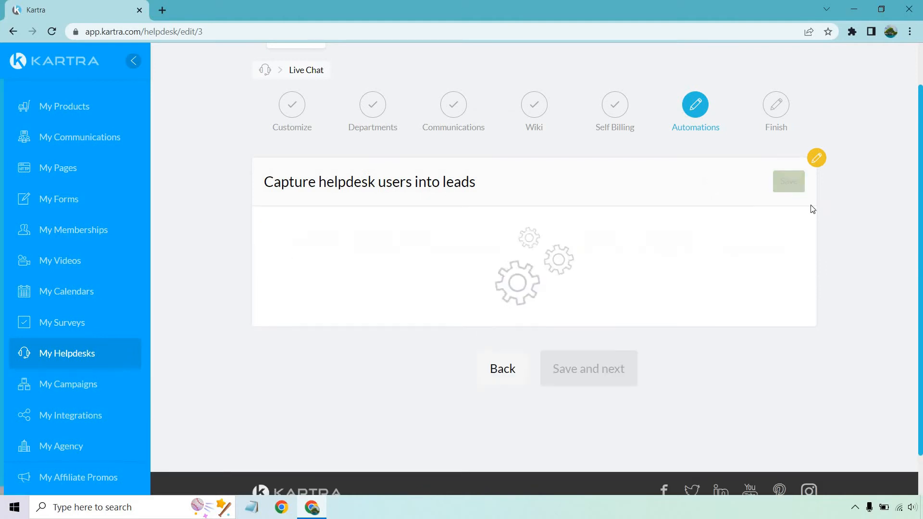
{"action": "left_click", "coordinate": [616, 323]}
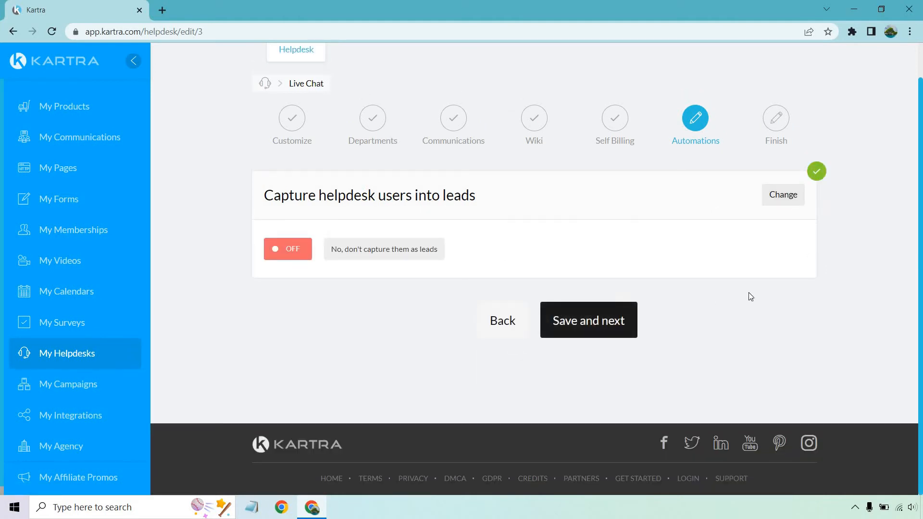
- Select the full link to the helpdesk portal on the Finish page
{"action": "scroll", "coordinate": [493, 299], "scroll_direction": "down", "scroll_amount": 1}
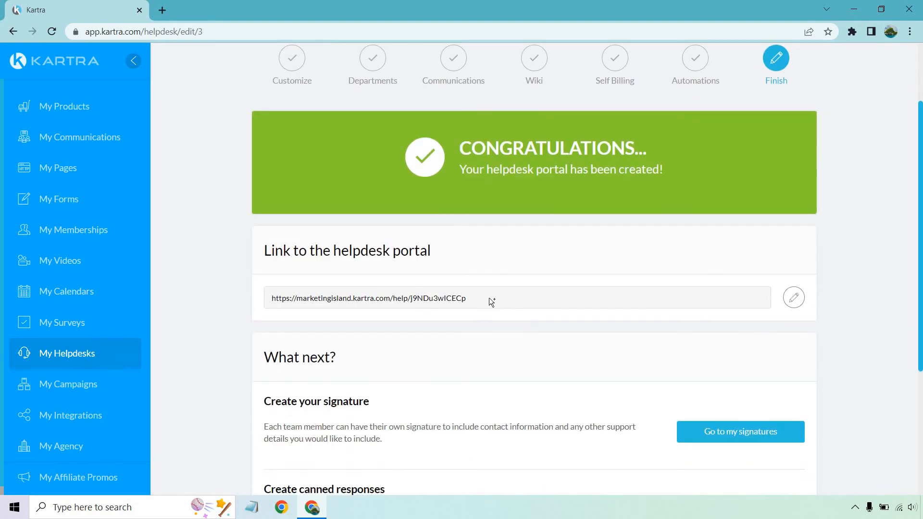
{"action": "left_click", "coordinate": [491, 300]}
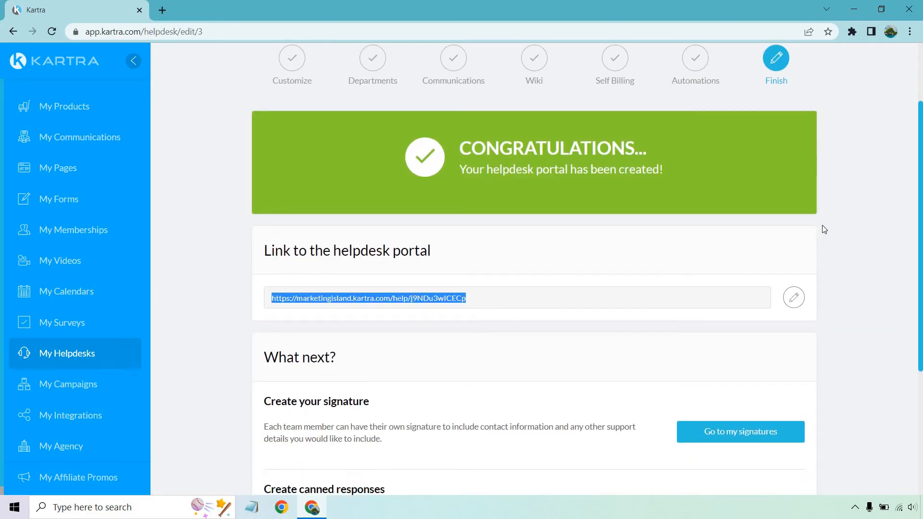
{"action": "scroll", "coordinate": [865, 231], "scroll_direction": "up", "scroll_amount": 2}
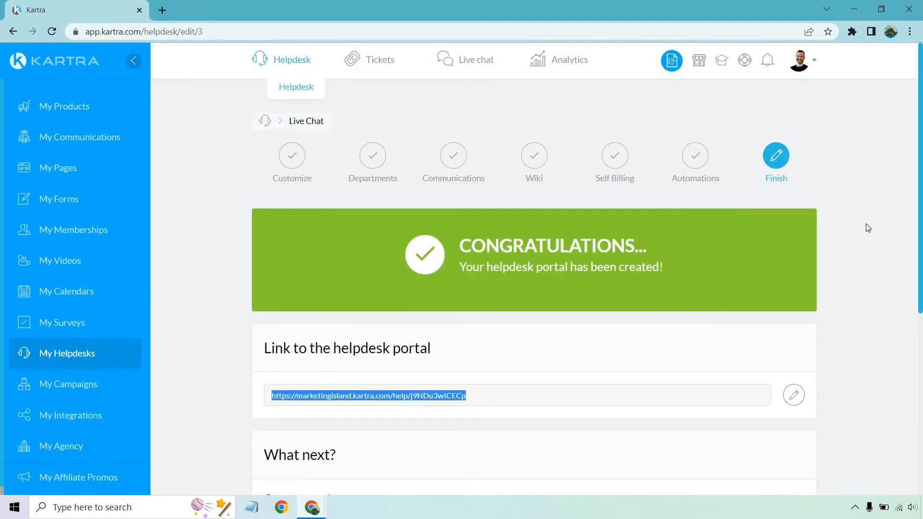
- In the Live chat area, set your own status online for Billing Support, Pre Sale Questions and Technical Support
{"action": "left_click", "coordinate": [489, 64]}
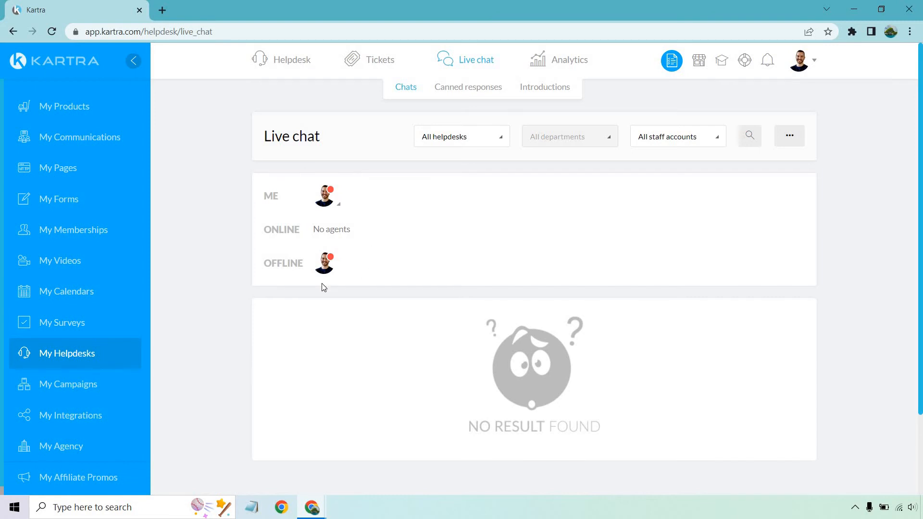
{"action": "left_click", "coordinate": [338, 205]}
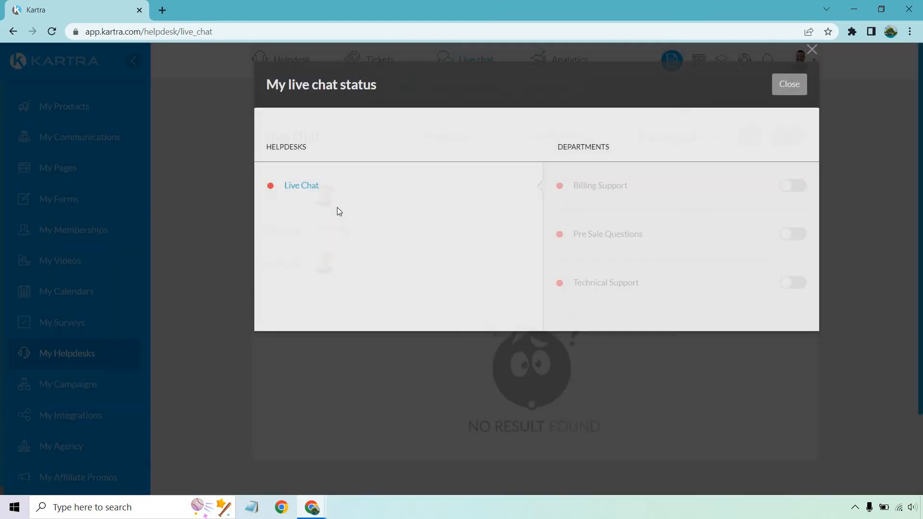
{"action": "left_click", "coordinate": [799, 191]}
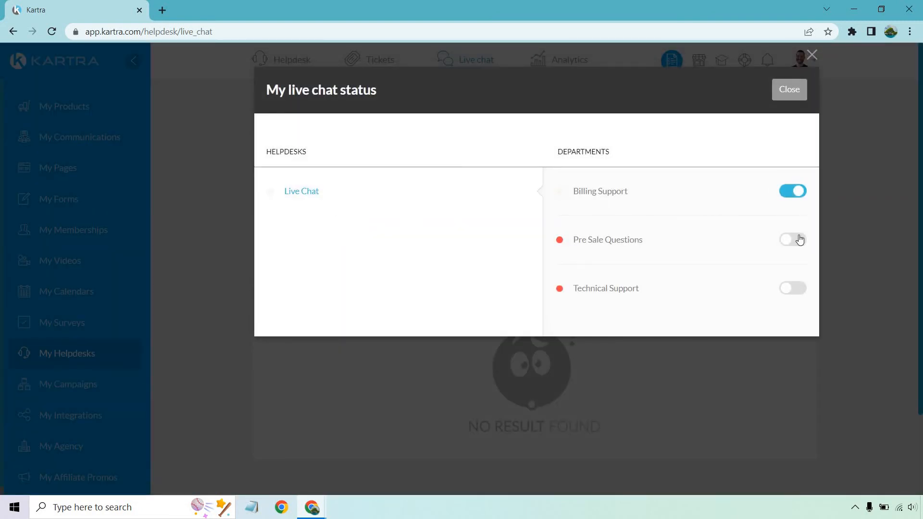
{"action": "left_click", "coordinate": [794, 242]}
{"action": "left_click", "coordinate": [802, 292]}
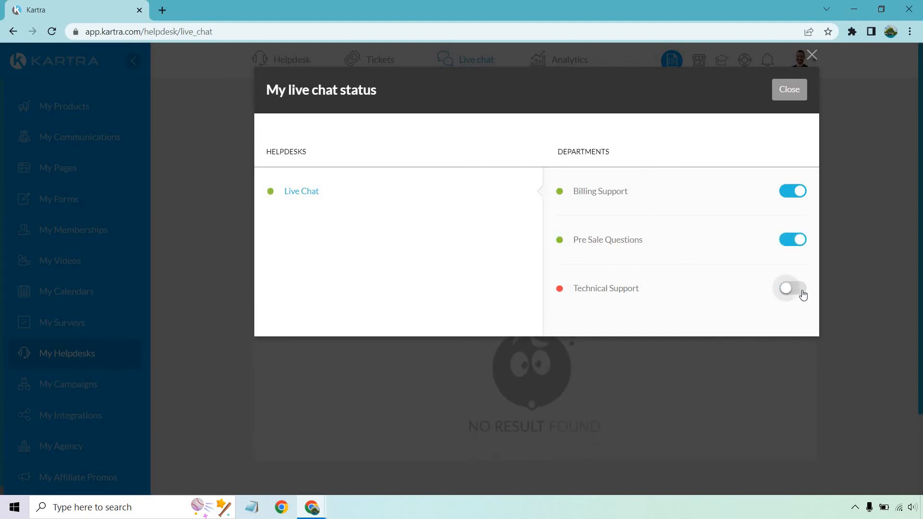
{"action": "left_click", "coordinate": [785, 95]}
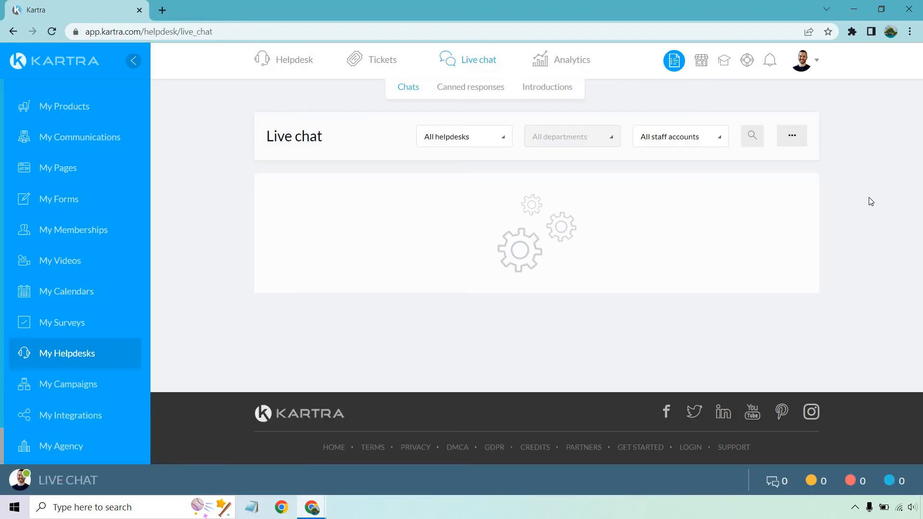
- Switch to the incognito window with the public Live Chat portal and reload the page
{"action": "mouse_move", "coordinate": [312, 507]}
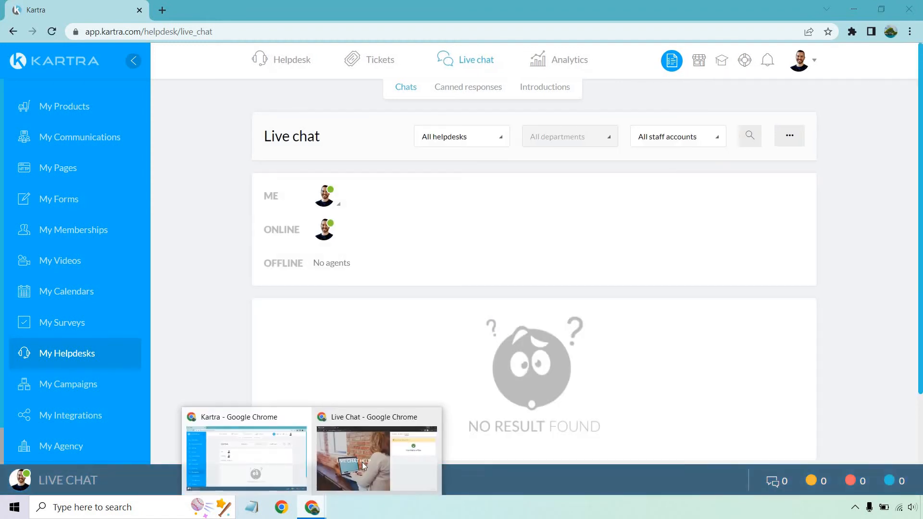
{"action": "left_click", "coordinate": [362, 462]}
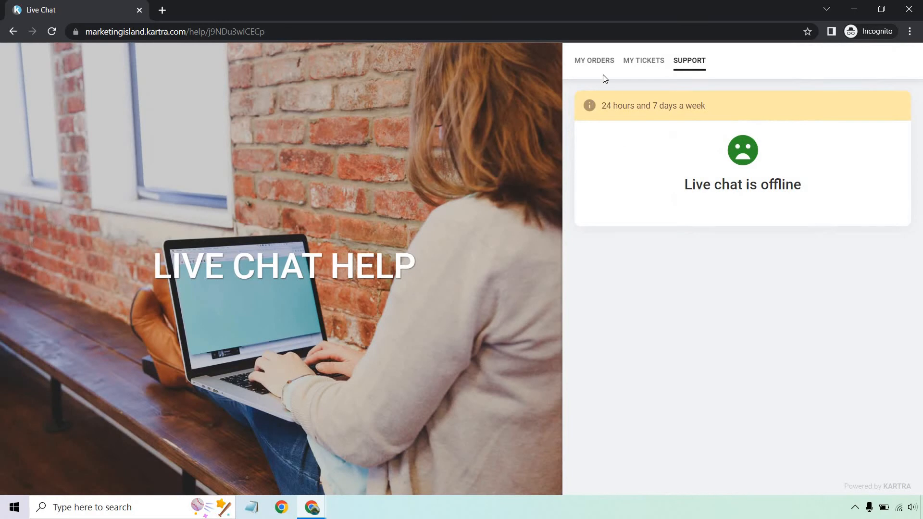
{"action": "right_click", "coordinate": [710, 265]}
{"action": "left_click", "coordinate": [726, 302]}
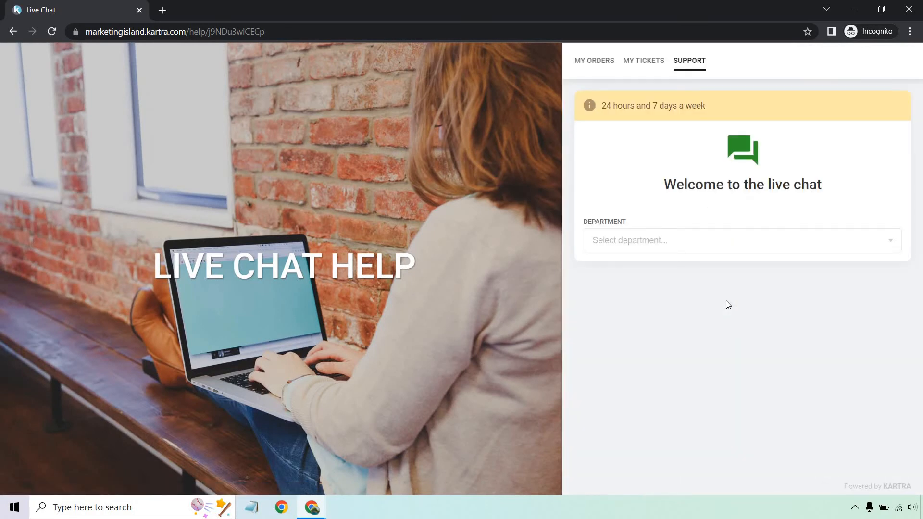
- Start a Pre Sale Questions chat with the visitor's name, email and the question "Does your offer come with a money back guarantee?"
{"action": "left_click", "coordinate": [712, 242]}
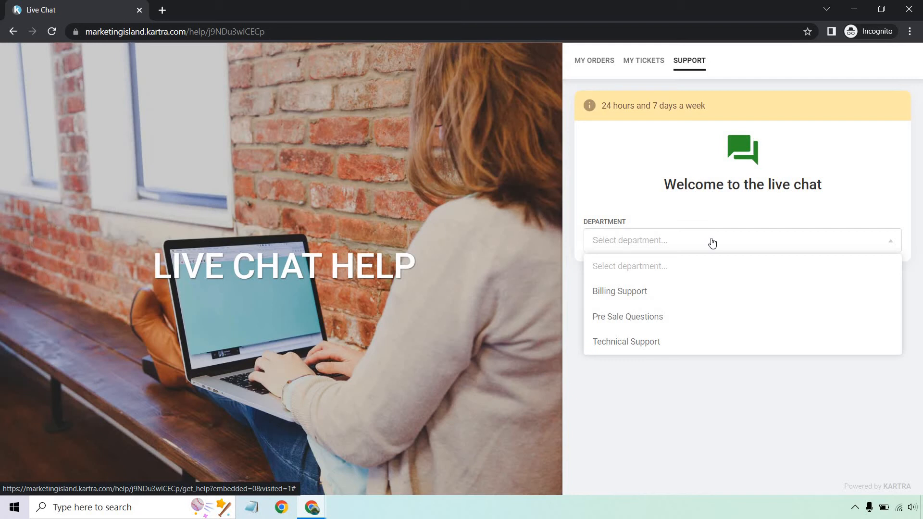
{"action": "left_click", "coordinate": [656, 319]}
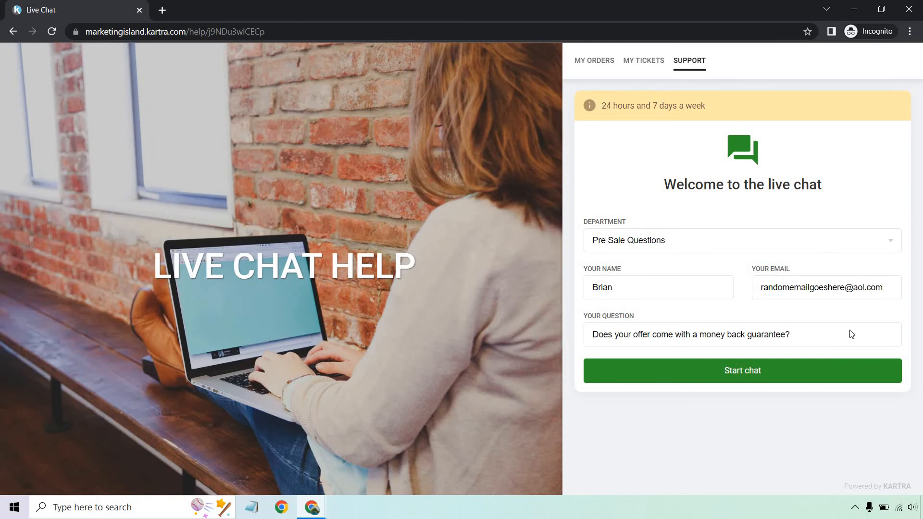
{"action": "left_click", "coordinate": [779, 381]}
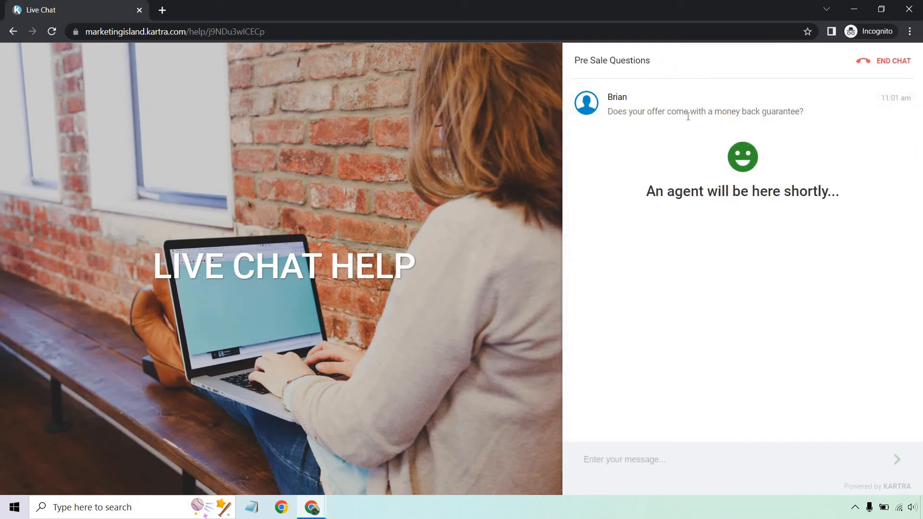
- Switch back to the Kartra window, open the waiting Pre Sale Questions chat, and enter its room
{"action": "mouse_move", "coordinate": [315, 509]}
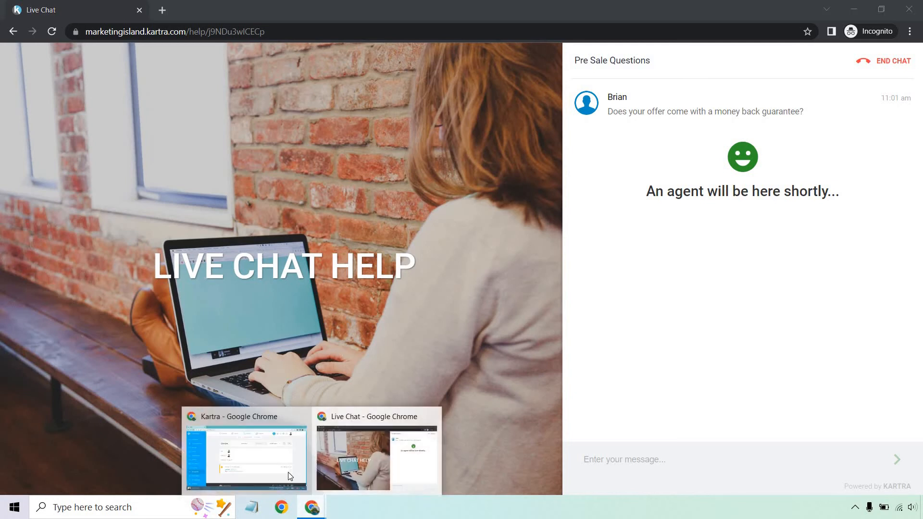
{"action": "left_click", "coordinate": [287, 472]}
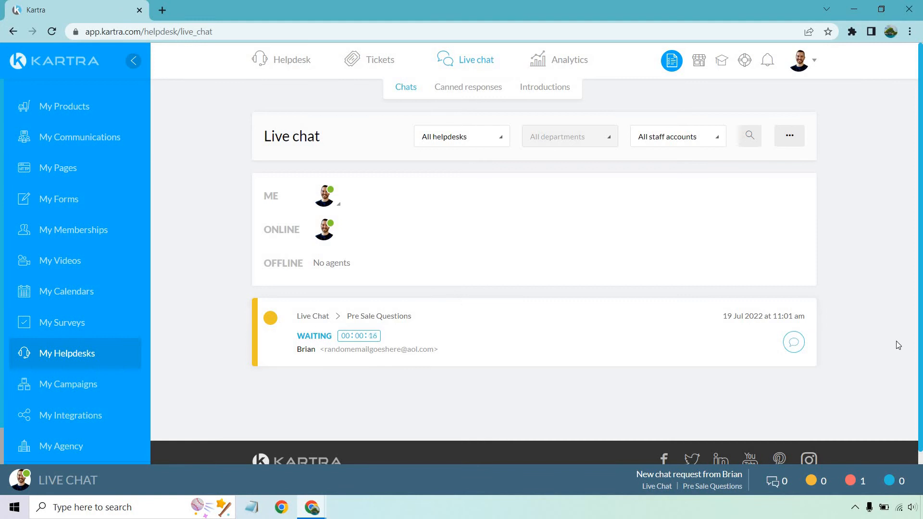
{"action": "left_click", "coordinate": [794, 343]}
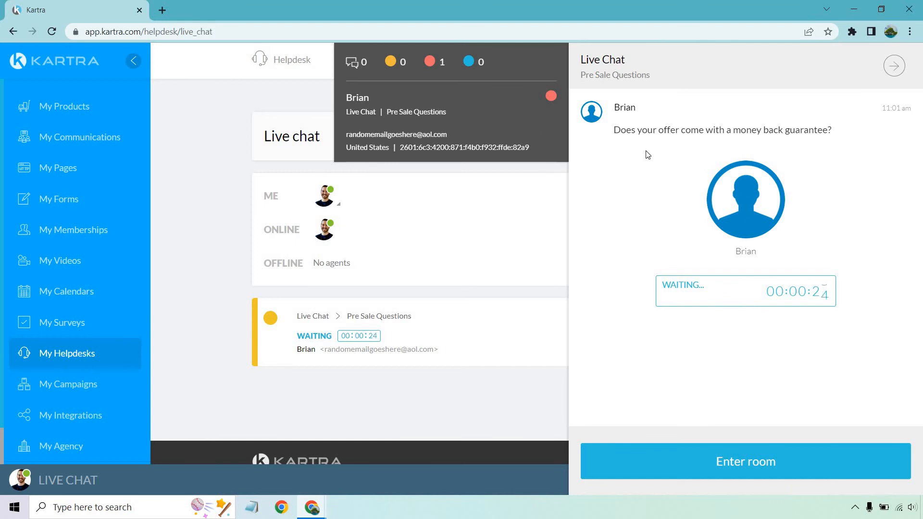
{"action": "left_click", "coordinate": [775, 470]}
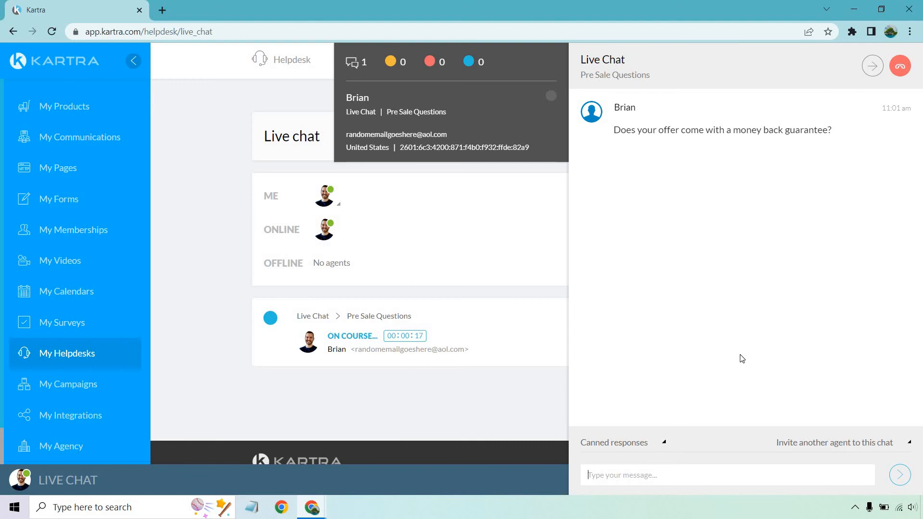
- Reply as the agent, addressing the visitor by name and saying "Absolutely", "we offer a 365 day money back guarantee!"
{"action": "type", "text": "Absolutely Brian, we offer a 365 day money back guarantee!"}
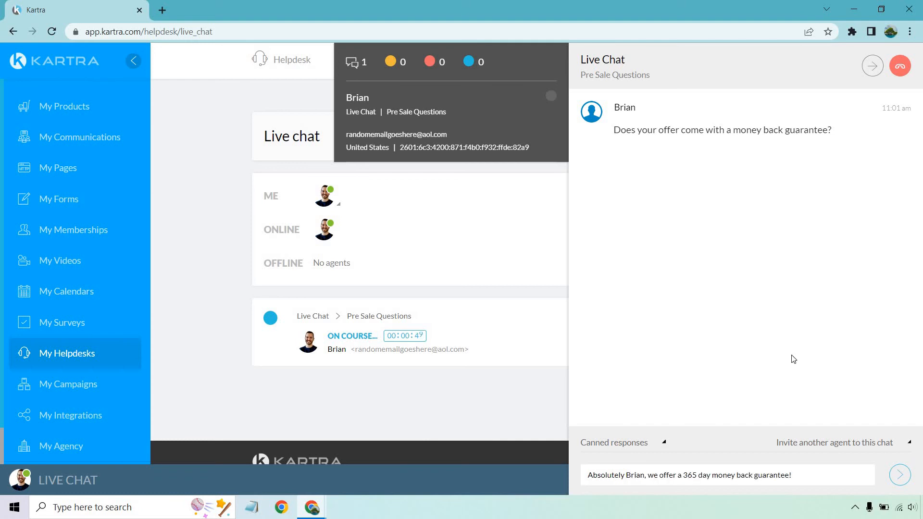
{"action": "left_click", "coordinate": [897, 473]}
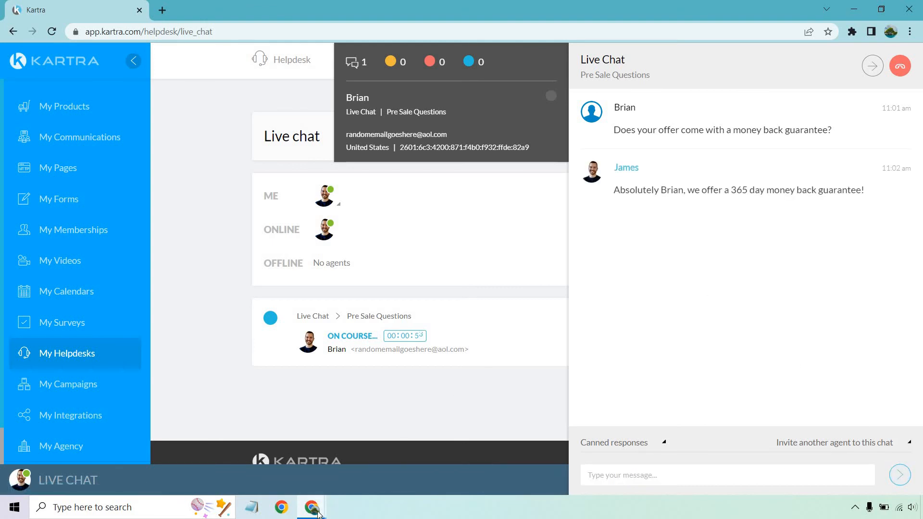
- Switch to the incognito Live Chat window and send the visitor's answer "You rock, keep being amazing!"
{"action": "mouse_move", "coordinate": [312, 507]}
{"action": "left_click", "coordinate": [379, 455]}
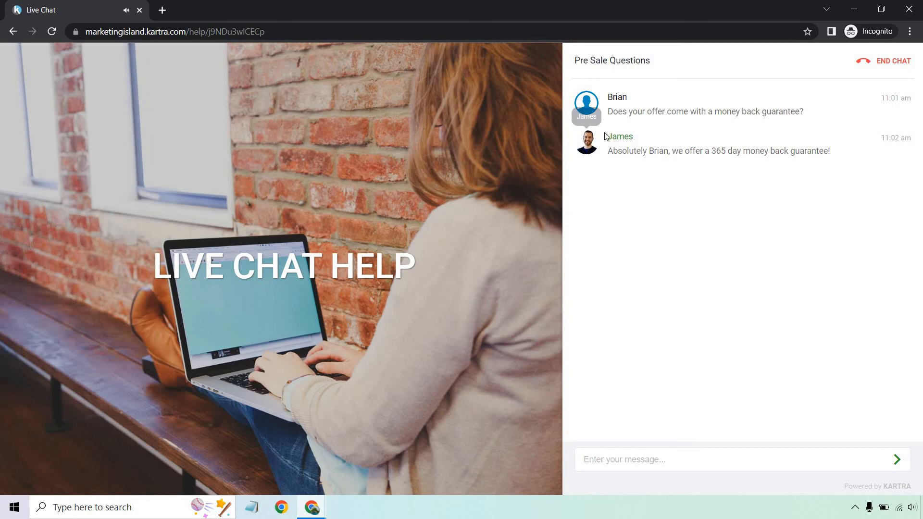
{"action": "left_click", "coordinate": [656, 460]}
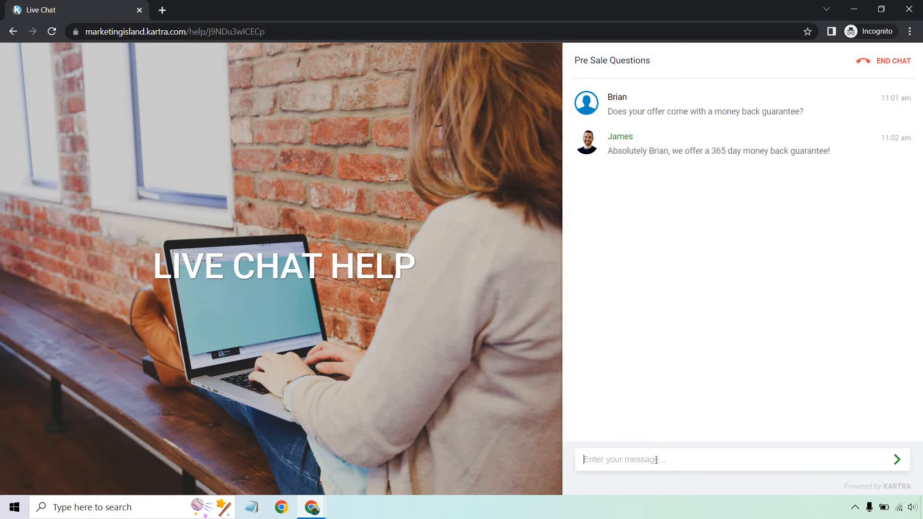
{"action": "type", "text": "You"}
{"action": "type", "text": "keep being amazing!"}
{"action": "key", "text": "Return"}
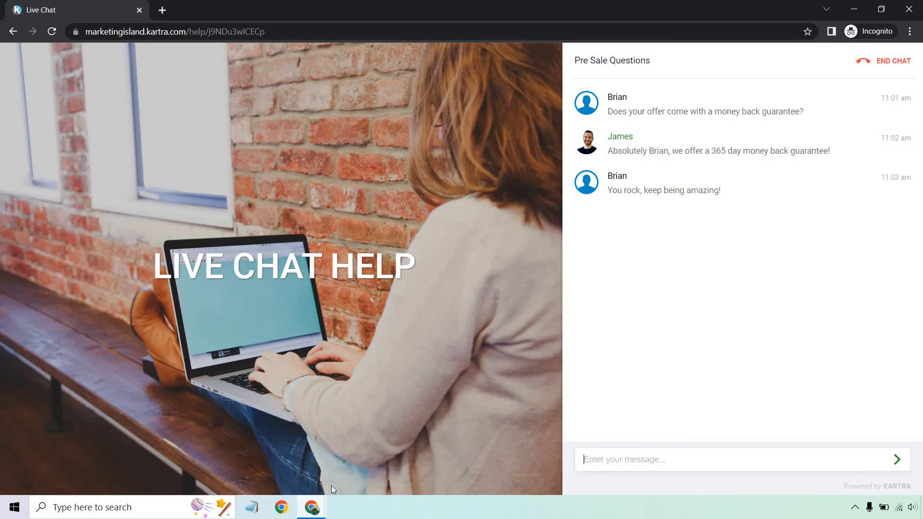
- Switch back to the Kartra window and send "thank you" to the visitor in the Pre Sale Questions chat
{"action": "left_click", "coordinate": [282, 480]}
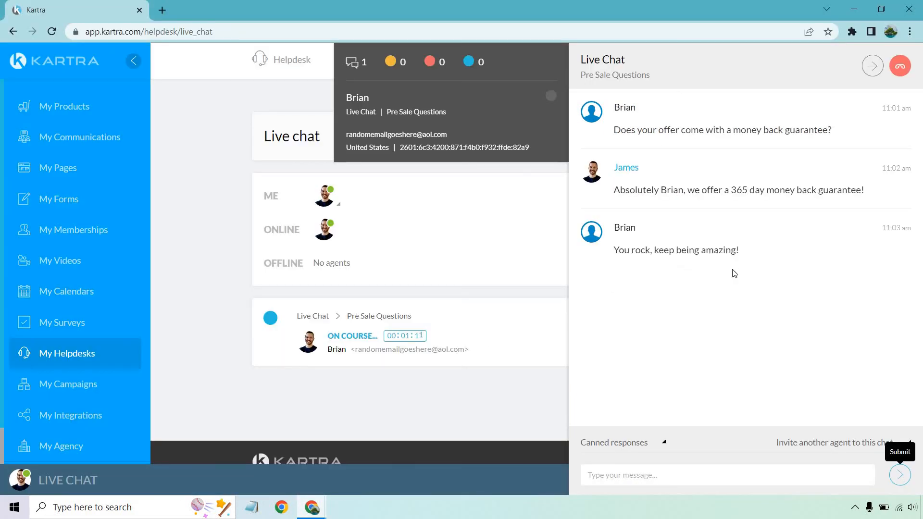
{"action": "left_click", "coordinate": [683, 469]}
{"action": "type", "text": "thank you"}
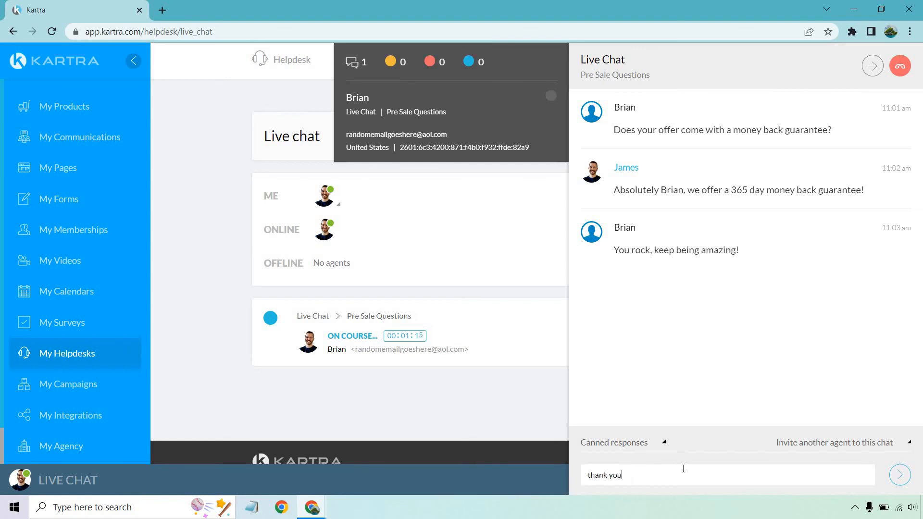
{"action": "key", "text": "Return"}
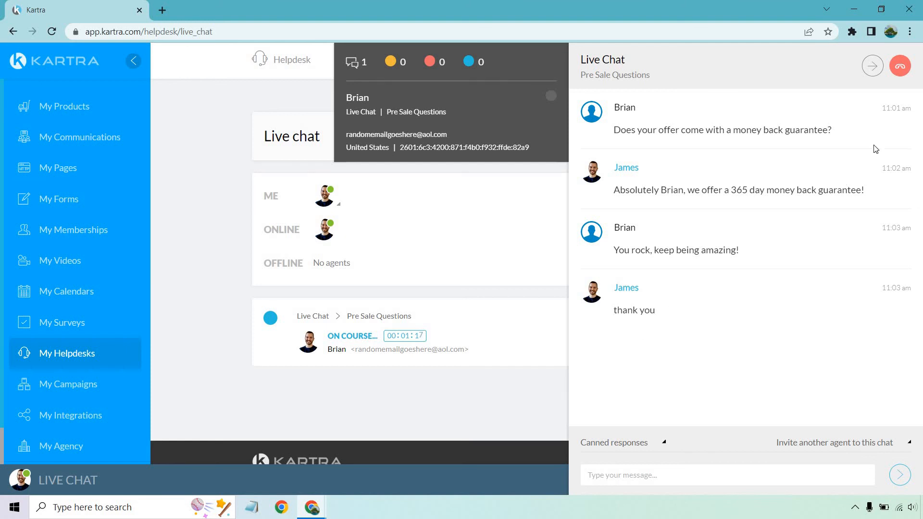
- End the Pre Sale Questions chat as the agent and close its chat room
{"action": "left_click", "coordinate": [898, 68]}
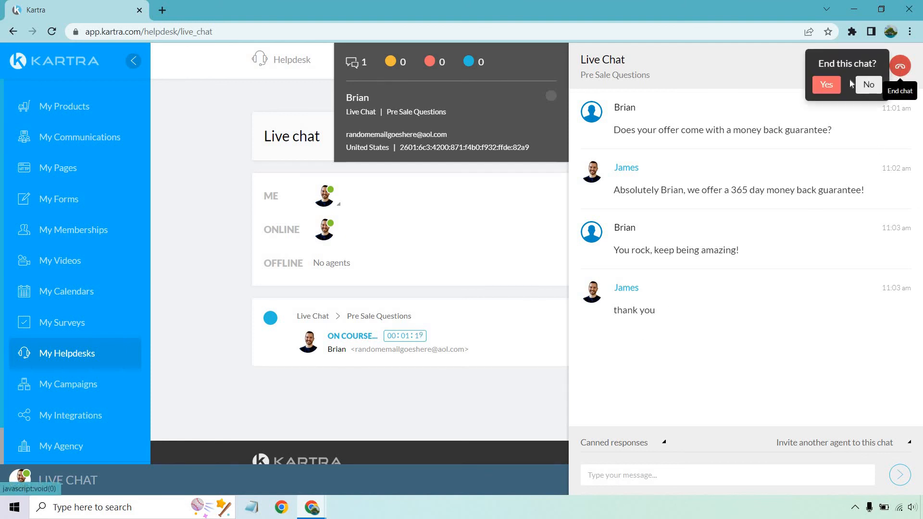
{"action": "left_click", "coordinate": [827, 84]}
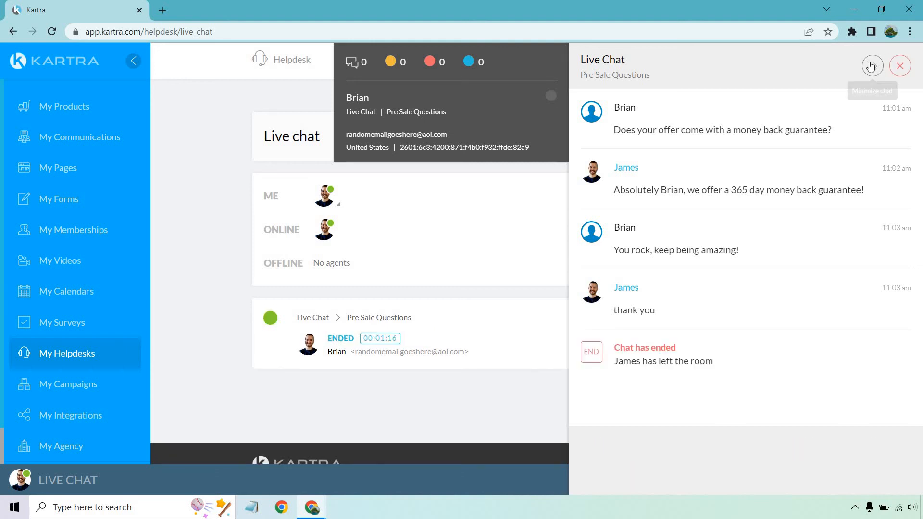
{"action": "left_click", "coordinate": [898, 68]}
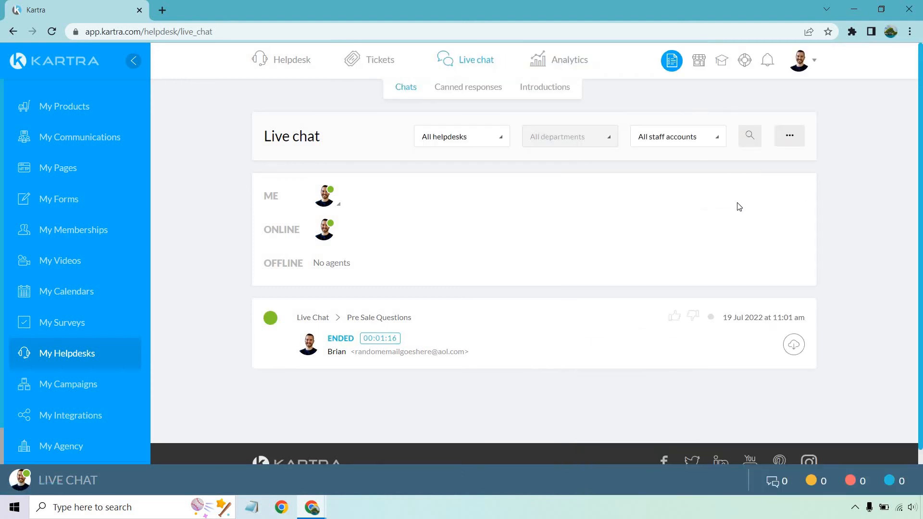
- Switch to the incognito Live Chat window and rate the ended chat as Helpful
{"action": "mouse_move", "coordinate": [321, 511]}
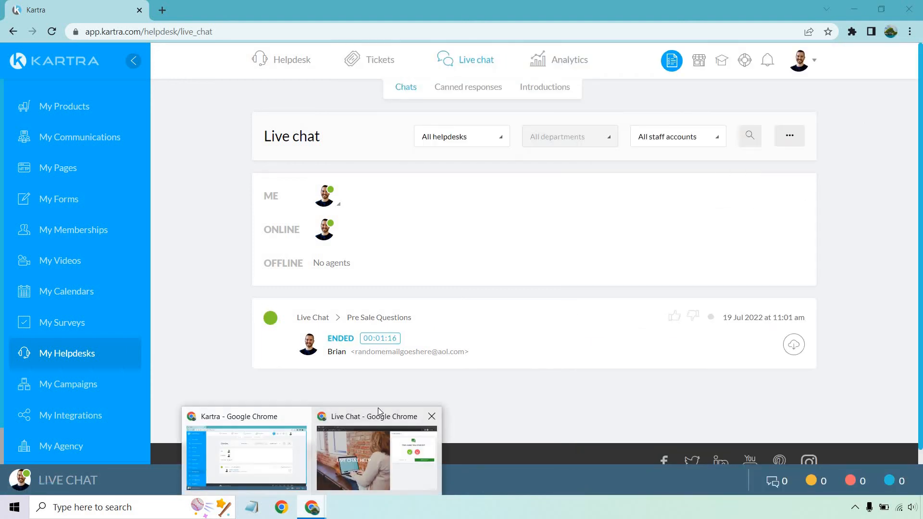
{"action": "left_click", "coordinate": [380, 457]}
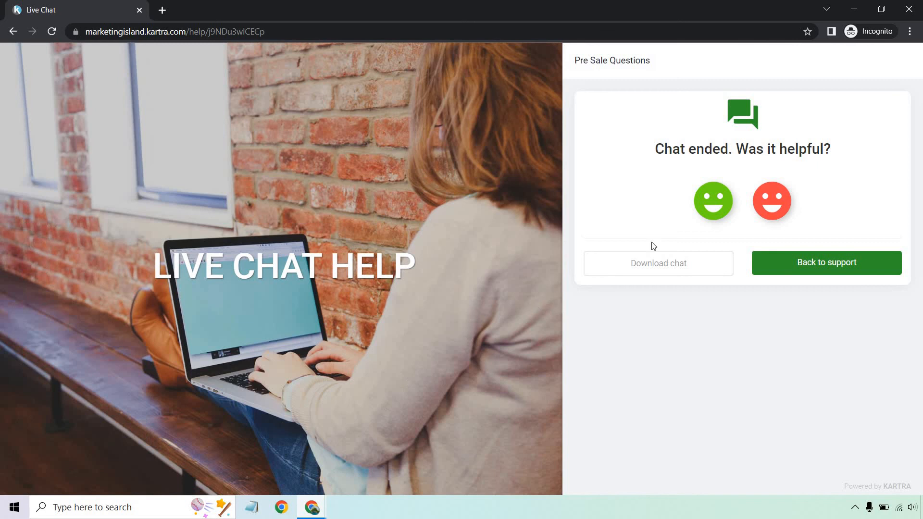
{"action": "left_click", "coordinate": [713, 198]}
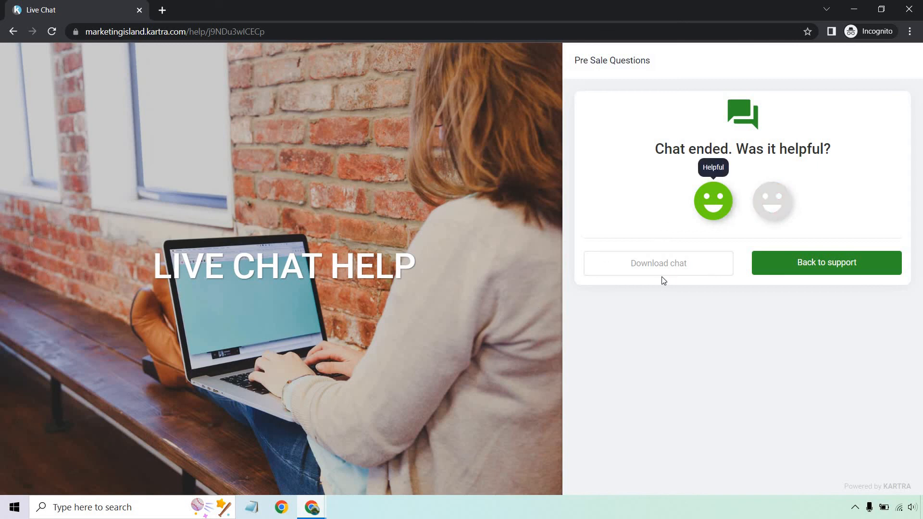